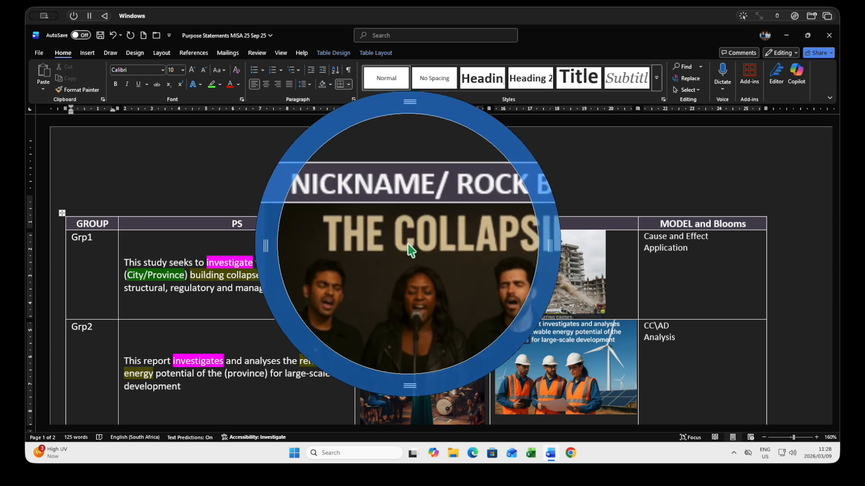
pyautogui.moveTo(409, 390); pyautogui.dragTo(552, 415)
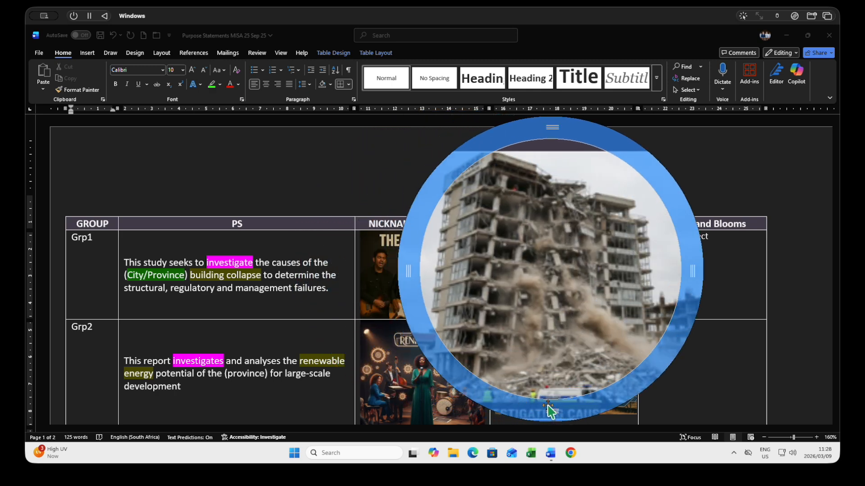
pyautogui.press('Escape')
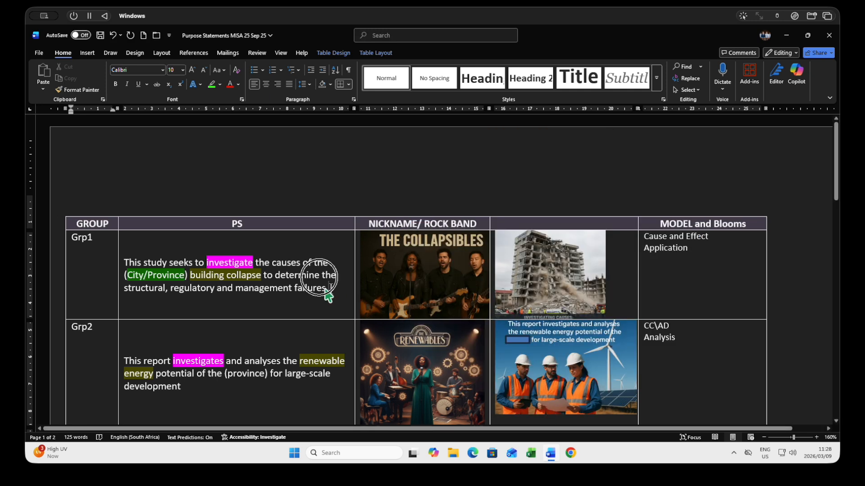
# Copy the Grp1 purpose statement about the building collapse from the table
pyautogui.tripleClick(231, 277)
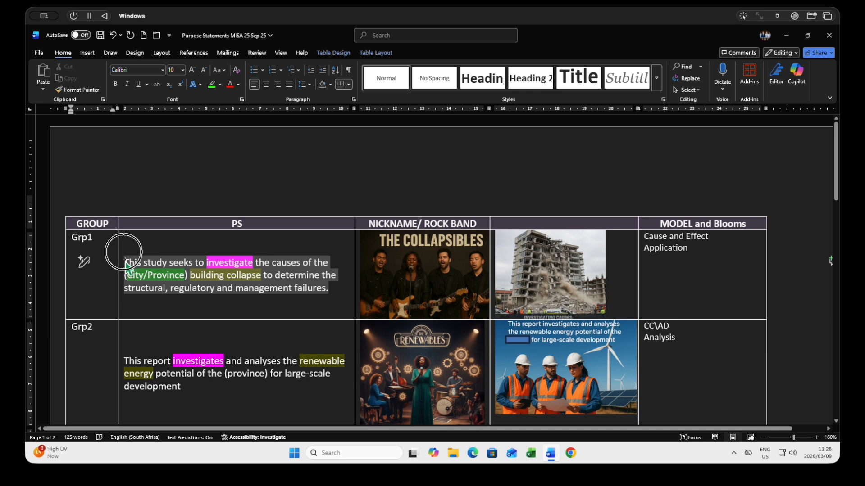
pyautogui.rightClick(147, 270)
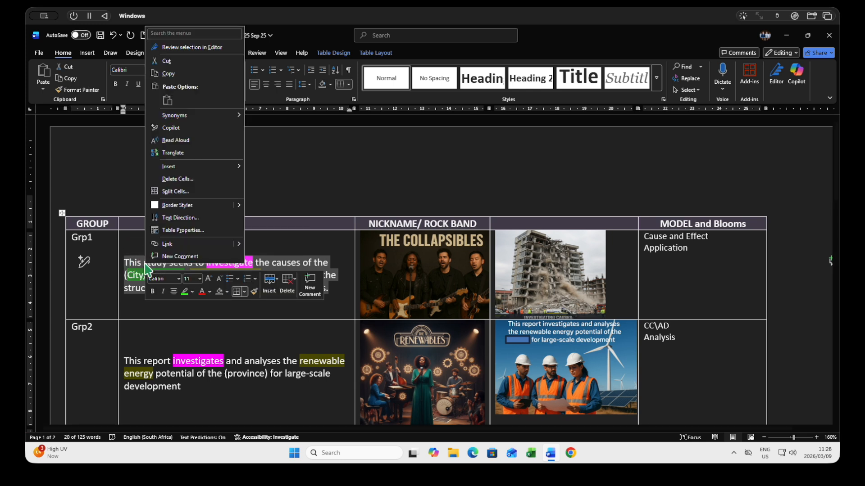
pyautogui.click(168, 73)
# Create a blank document with "TITLE PAGE" as its first line, followed by a page break
pyautogui.click(143, 36)
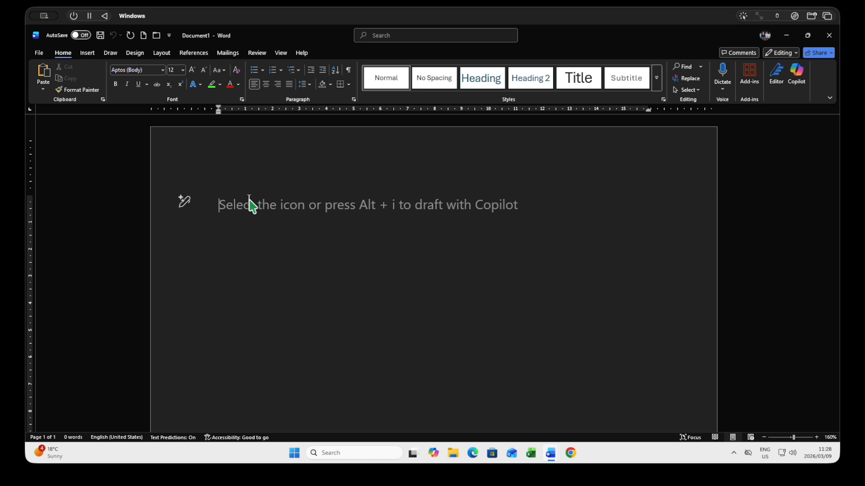
pyautogui.write('TITLE PAGE')
pyautogui.press('Return')
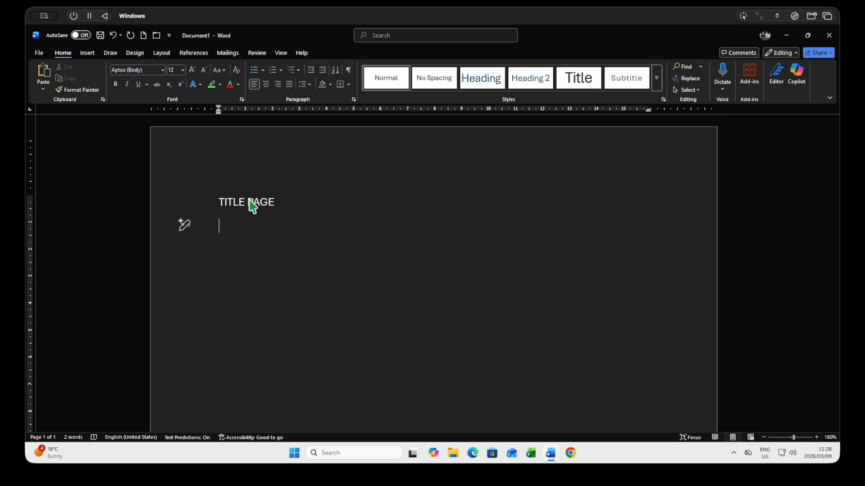
pyautogui.hotkey('ctrl', 'Return')
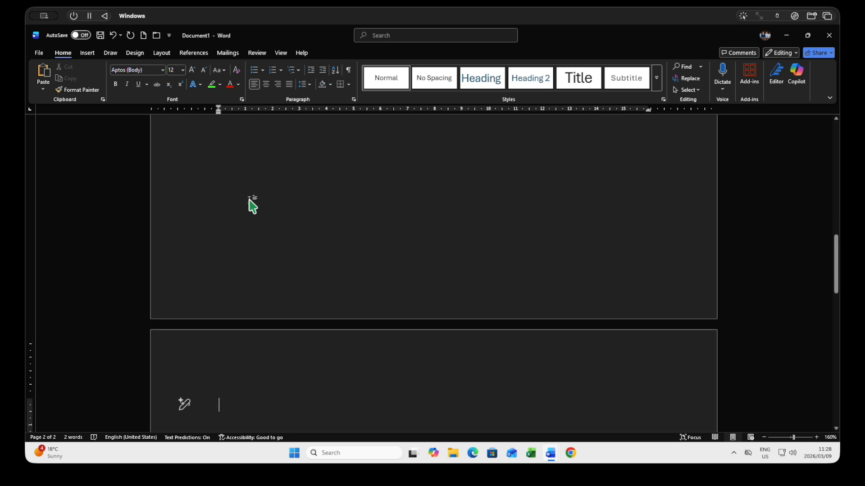
# Enter "TABLE OF CONTENTS" on the second page and follow it with a page break
pyautogui.write('TABLE ')
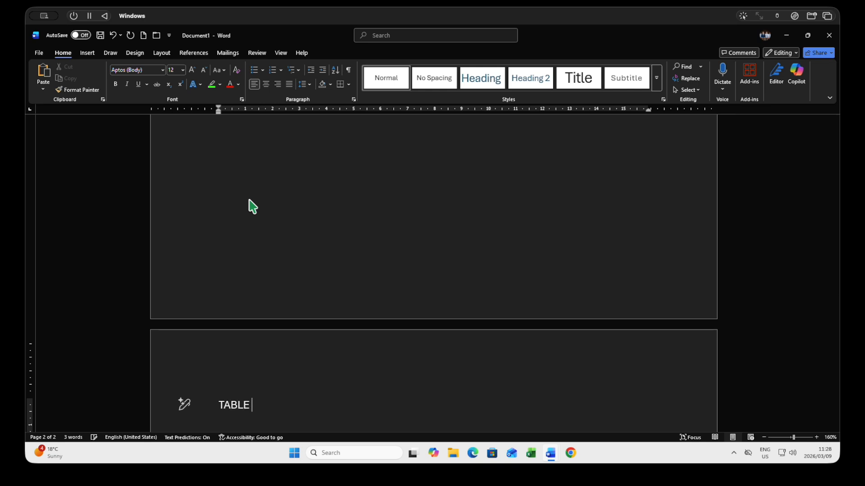
pyautogui.write('OF CONTENTS')
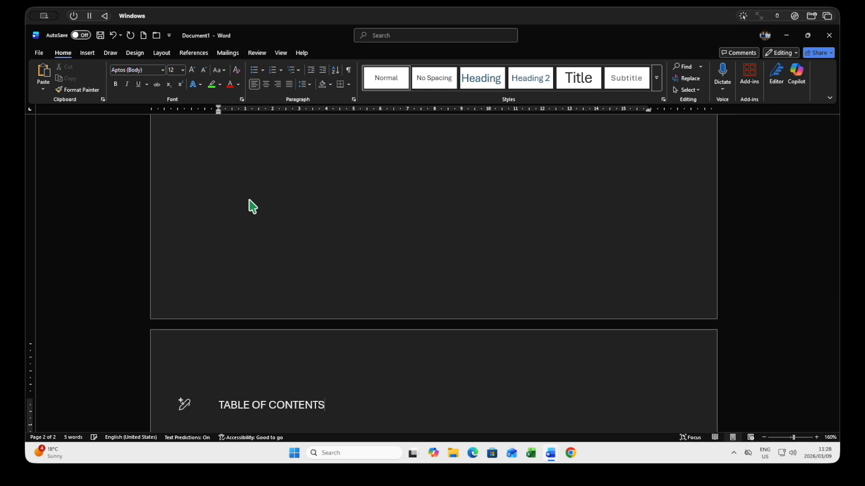
pyautogui.press('Return')
pyautogui.hotkey('ctrl', 'Return')
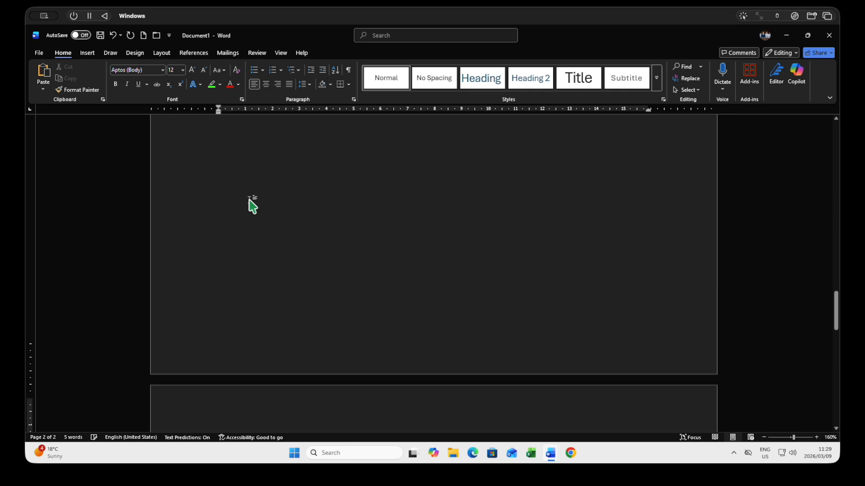
# Enter "EXECUTIVE SUMMARY" on the third page and follow it with a page break
pyautogui.write('EXECUT')
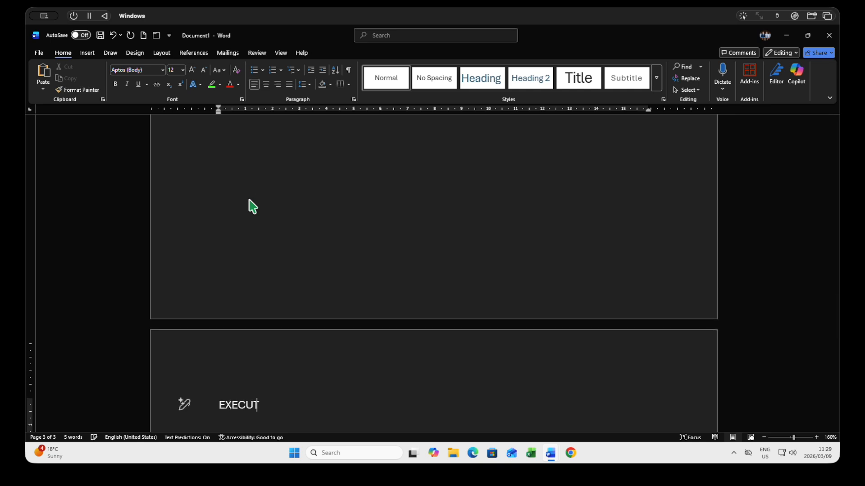
pyautogui.write('IVE SUMMARY')
pyautogui.press('Return')
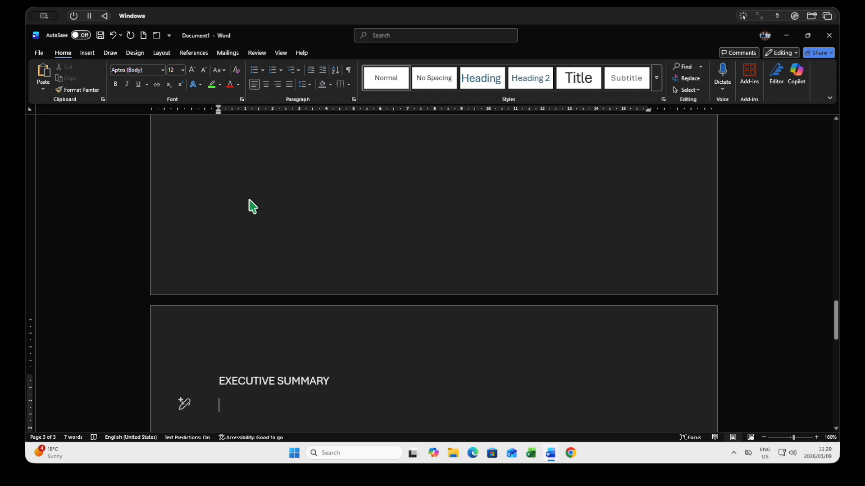
pyautogui.hotkey('ctrl', 'Return')
# Enter "INTRODUCTION" and "PURPOSE STATEMENT" as two separate lines on the fourth page
pyautogui.write('INTROE')
pyautogui.press('BackSpace')
pyautogui.write('DU')
pyautogui.press('Tab')
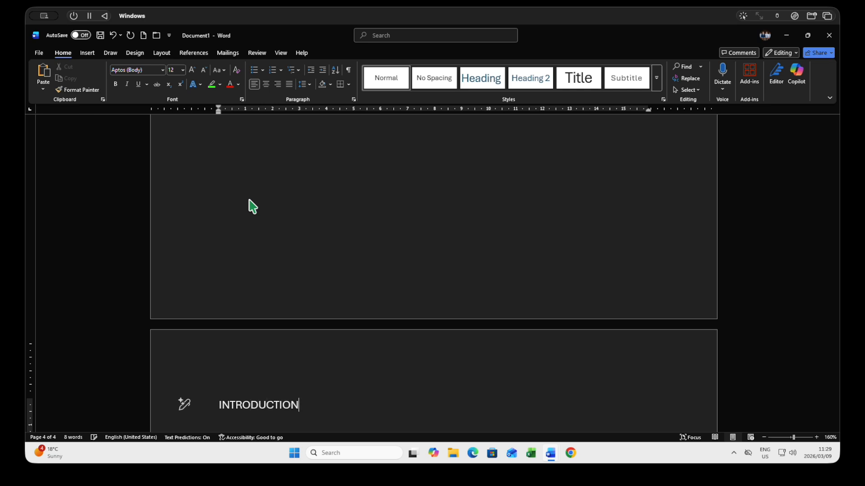
pyautogui.press('Return')
pyautogui.write('PURPOSE STATEM')
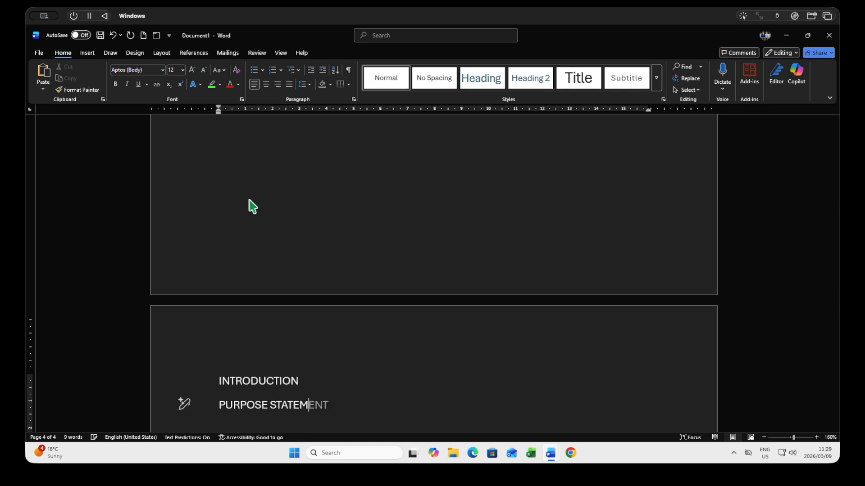
pyautogui.press('Tab')
pyautogui.press('Return')
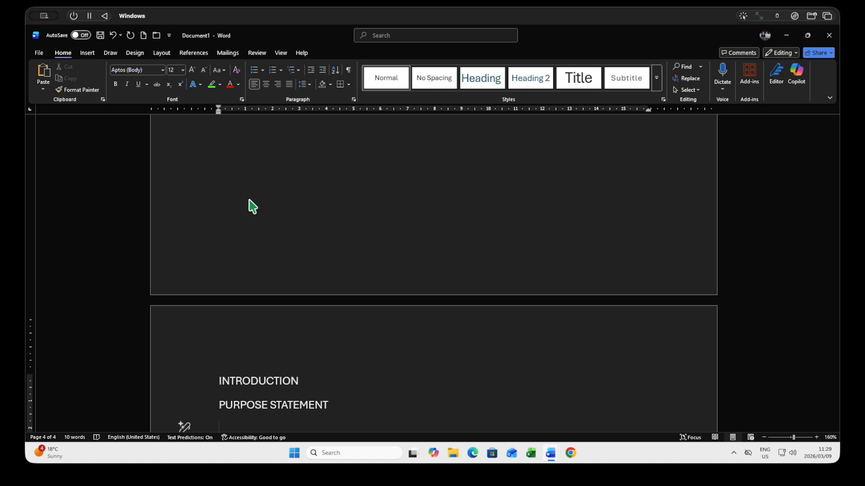
# Paste the copied study statement from the clipboard history under PURPOSE STATEMENT and add an empty line after it
pyautogui.press('super+v')
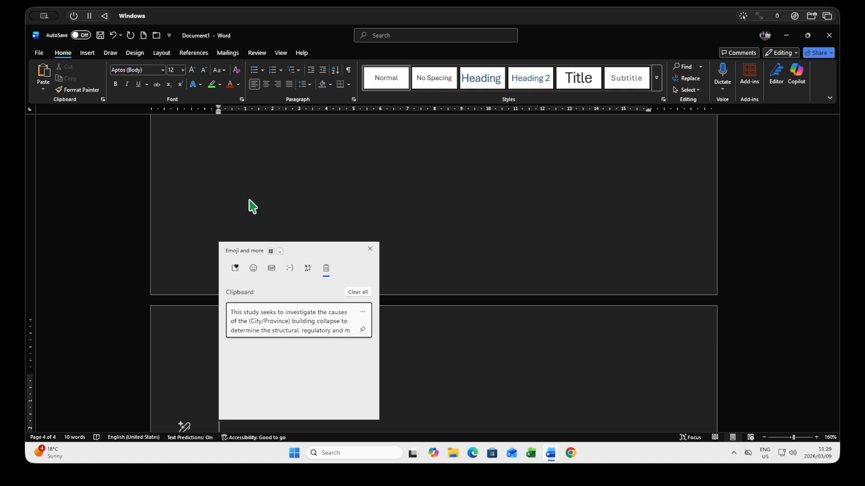
pyautogui.click(283, 308)
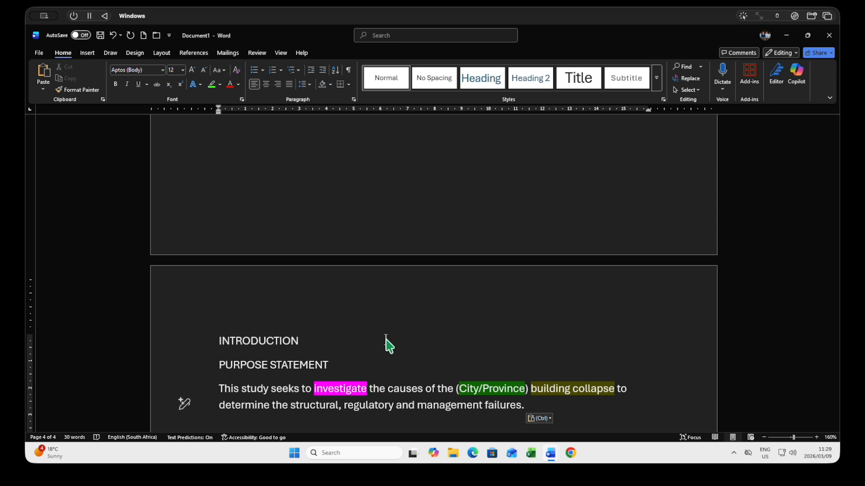
pyautogui.press('Return')
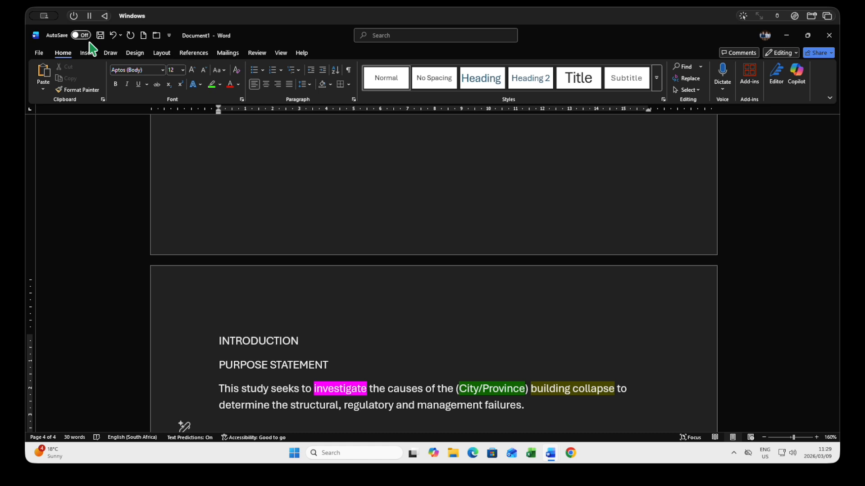
pyautogui.write('9')
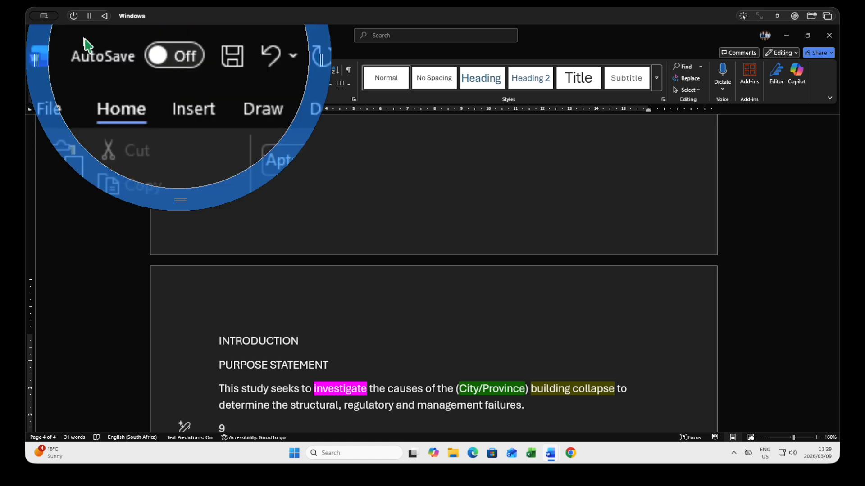
pyautogui.write('9')
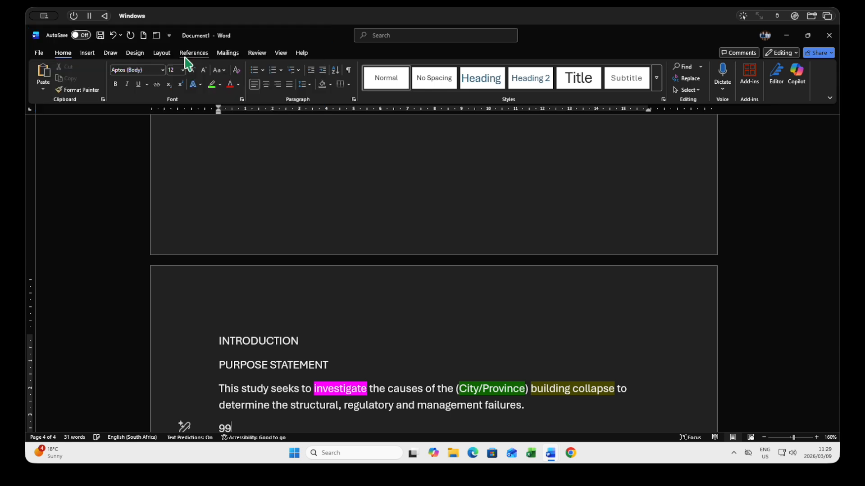
# Turn on AutoSave by uploading the document to the second OneDrive - Personal account under the name "Copilot demonstration"
pyautogui.click(82, 35)
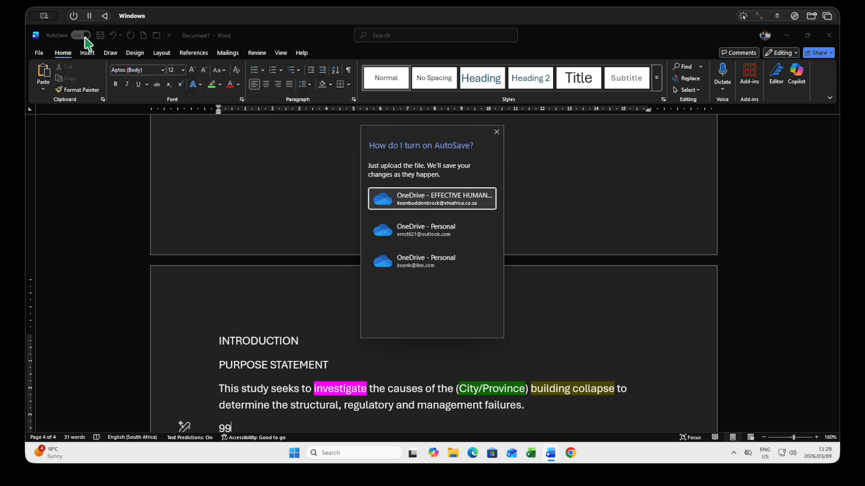
pyautogui.click(421, 266)
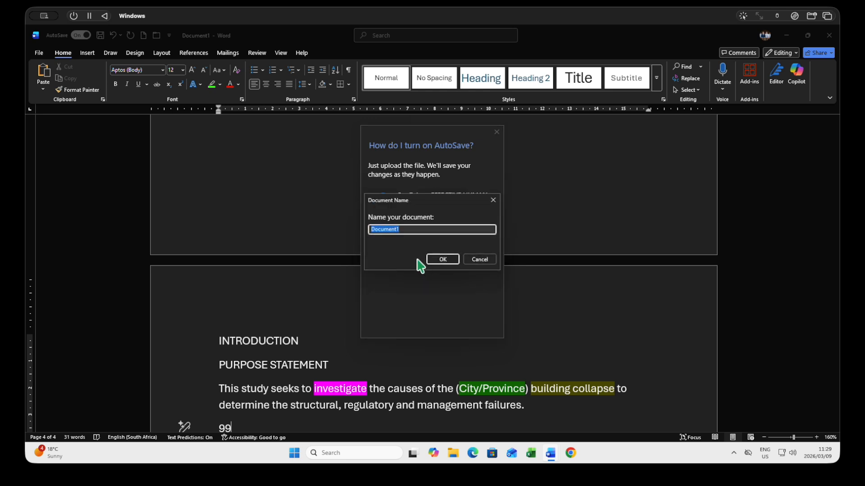
pyautogui.write('c0')
pyautogui.press('BackSpace')
pyautogui.press('BackSpace')
pyautogui.write('Copilot demonstration')
pyautogui.click(444, 260)
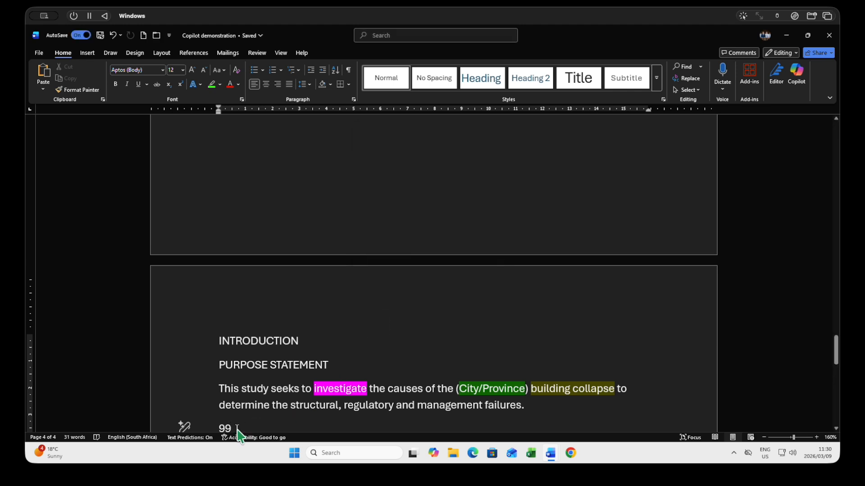
pyautogui.hotkey('ctrl', 'z')
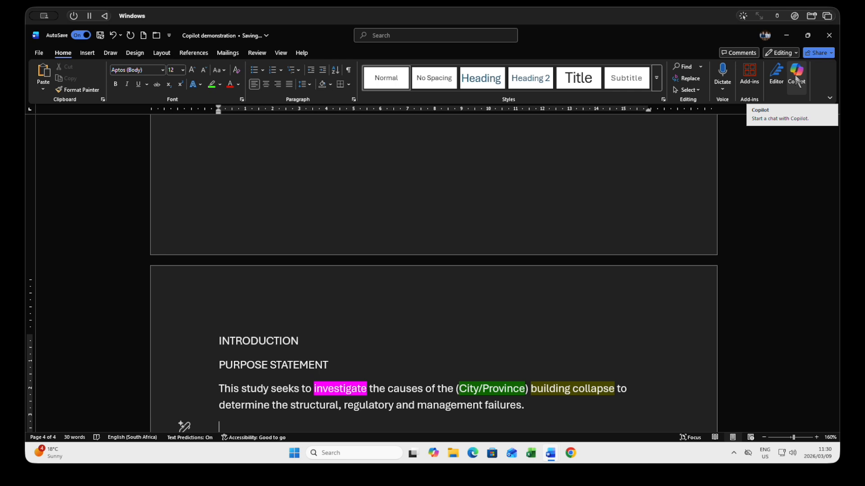
pyautogui.write('g')
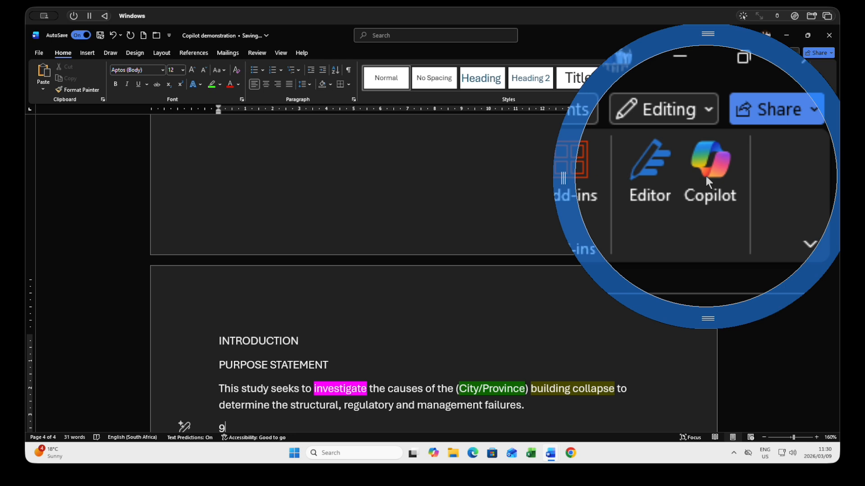
pyautogui.write('9')
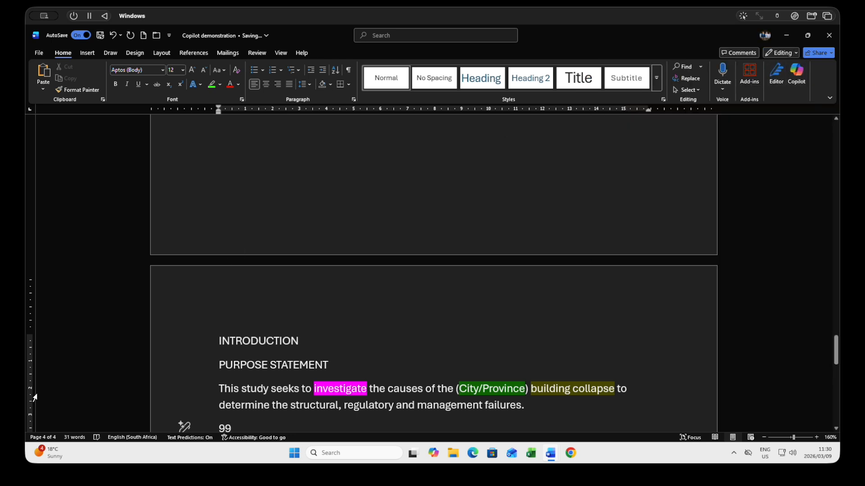
# Check the Enable Copilot setting in the Word Options and close the options
pyautogui.click(39, 53)
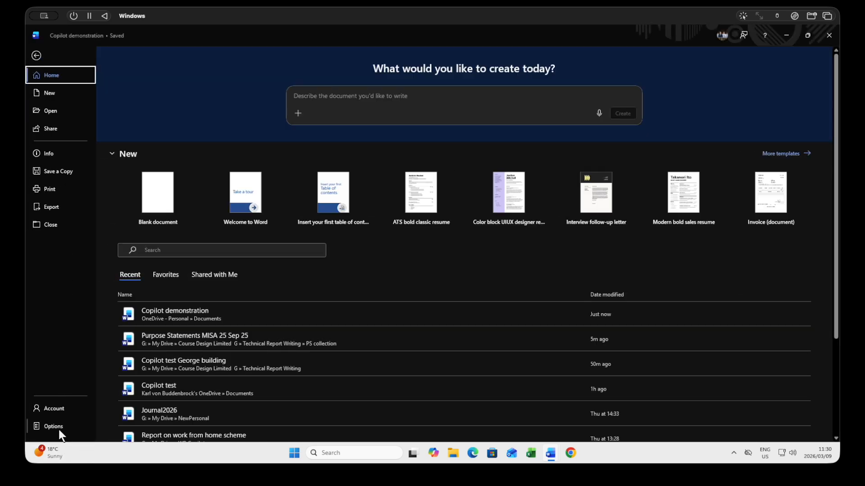
pyautogui.click(53, 426)
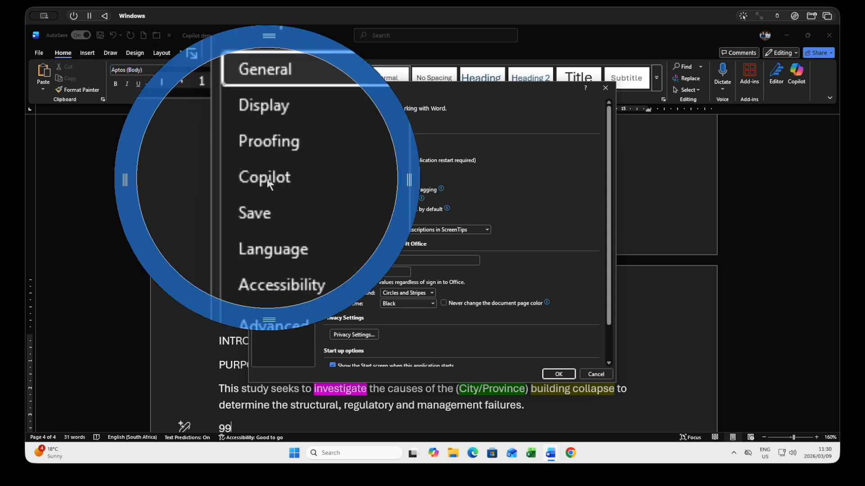
pyautogui.click(267, 143)
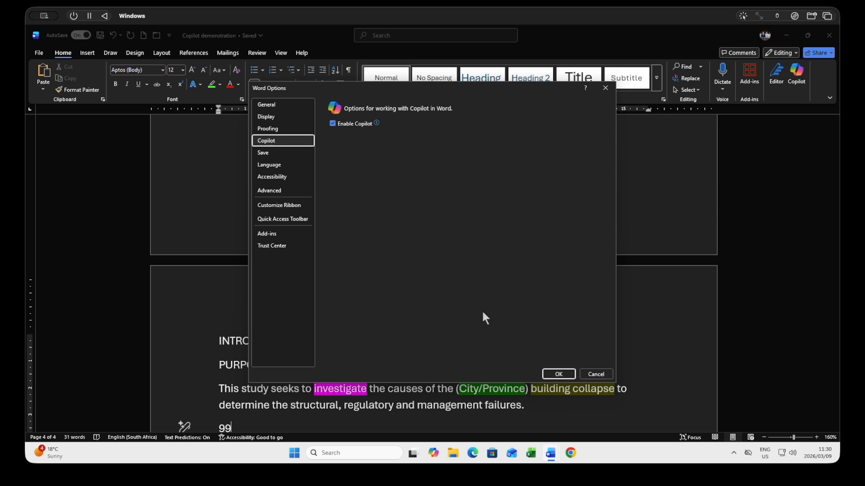
pyautogui.click(567, 377)
# Delete the stray "99" below the purpose statement and open the Copilot chat
pyautogui.press('BackSpace')
pyautogui.press('BackSpace')
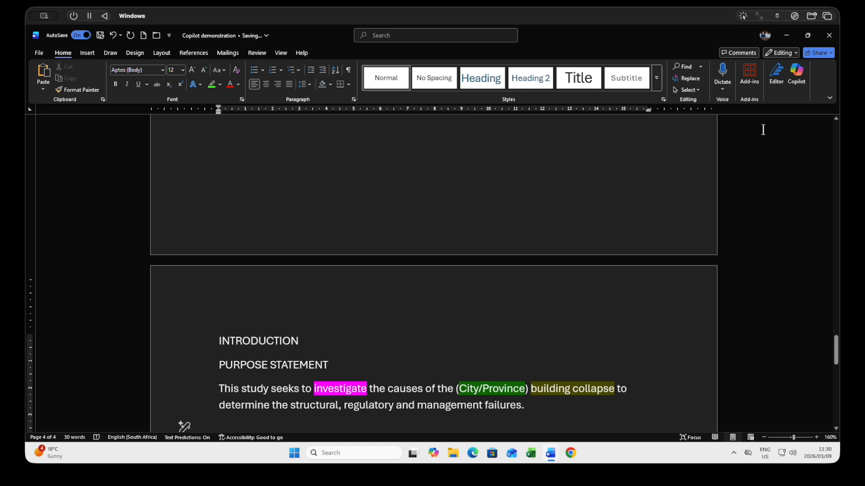
pyautogui.click(797, 85)
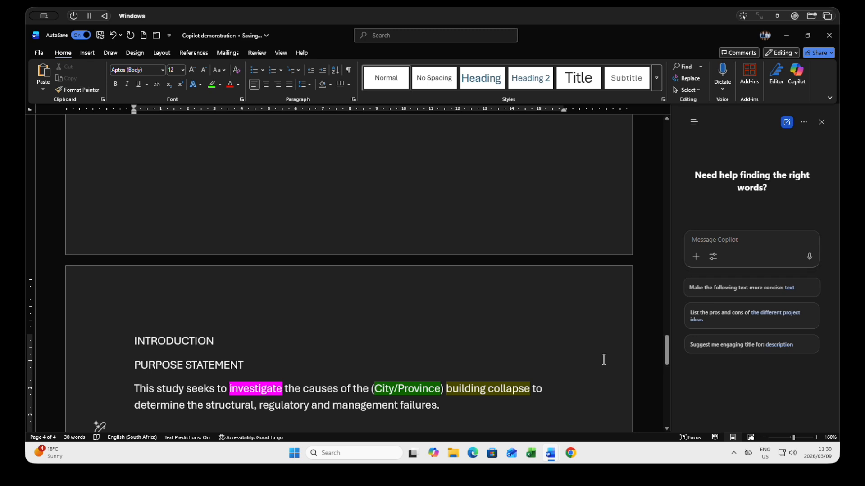
# Copy the full purpose statement paragraph from the fourth page of the document
pyautogui.moveTo(444, 407); pyautogui.dragTo(131, 375)
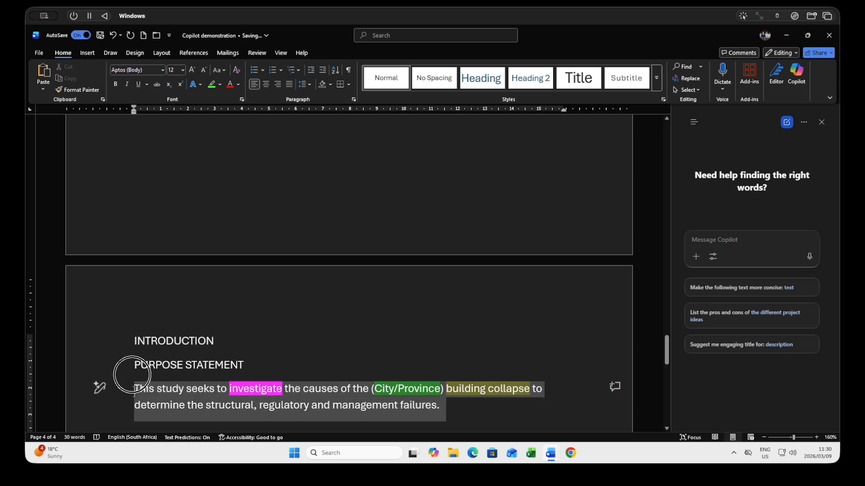
pyautogui.rightClick(160, 390)
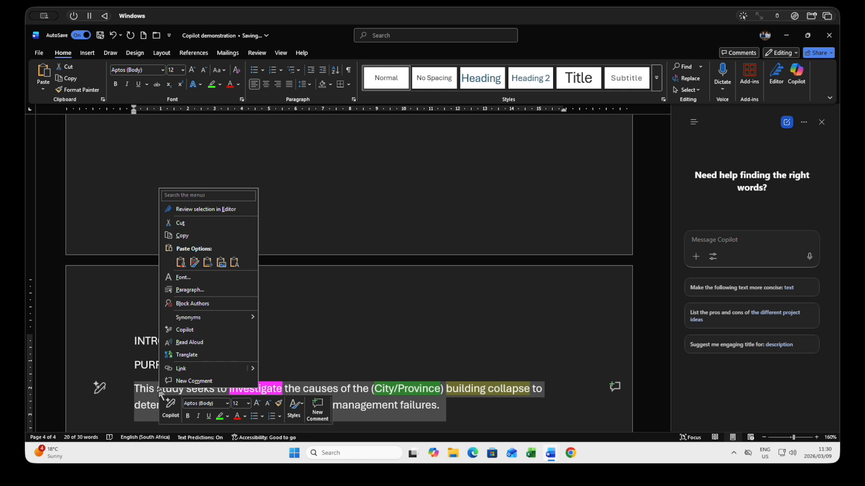
pyautogui.click(185, 234)
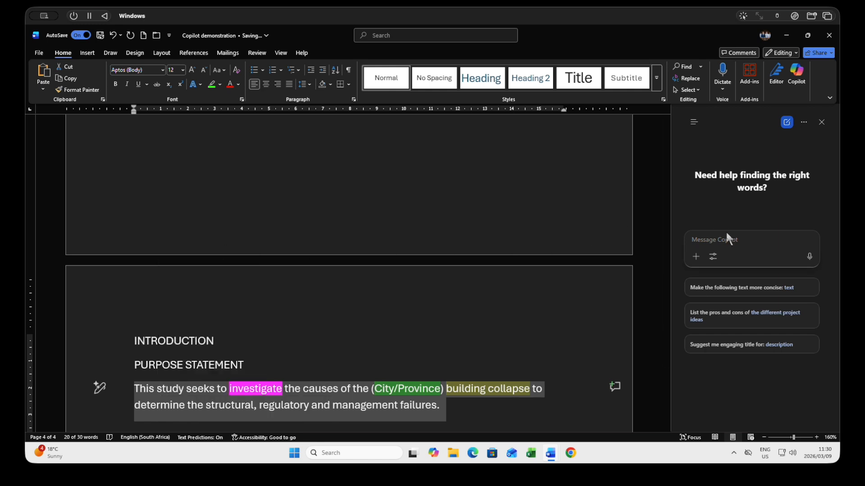
# Begin a Copilot prompt reading "For this purpose statement in my report, could you generate some paragraphs (which I will change)"
pyautogui.write('For this purpose sta')
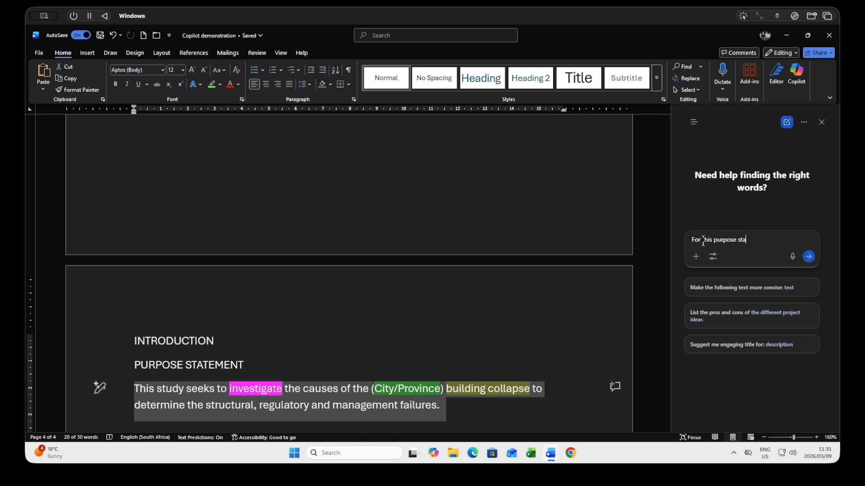
pyautogui.write('tement in my report, co')
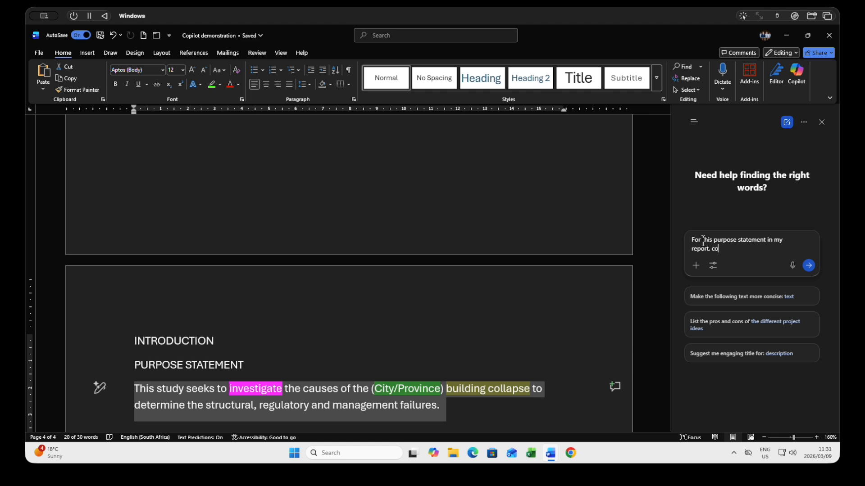
pyautogui.write('uld you genr')
pyautogui.write('erate some pa')
pyautogui.write('rag')
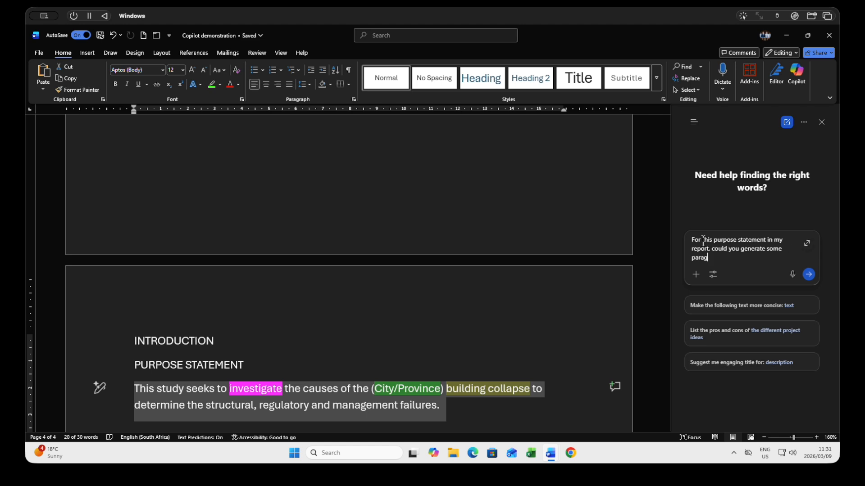
pyautogui.write('raphs (which I will change) for Hi')
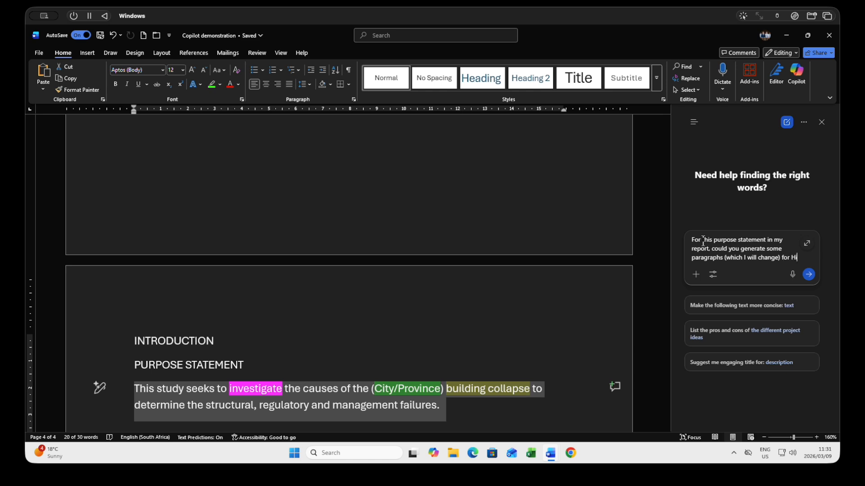
pyautogui.write('storyy')
# Complete the prompt with "for History, Needs, Scope (geographical), Definition of "building collapse" and method of research" and send it
pyautogui.press('BackSpace')
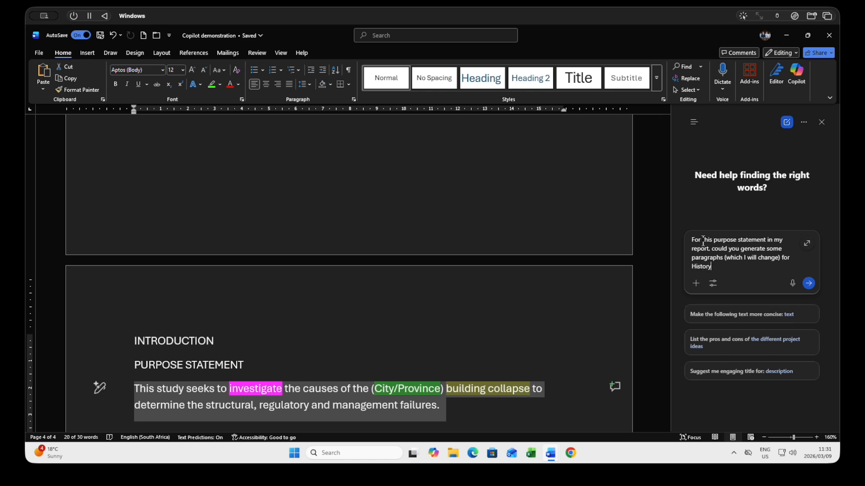
pyautogui.write(', ')
pyautogui.write('Needs, Scope (geographical), Definitin')
pyautogui.press('BackSpace')
pyautogui.press('BackSpace')
pyautogui.write('on of "building col')
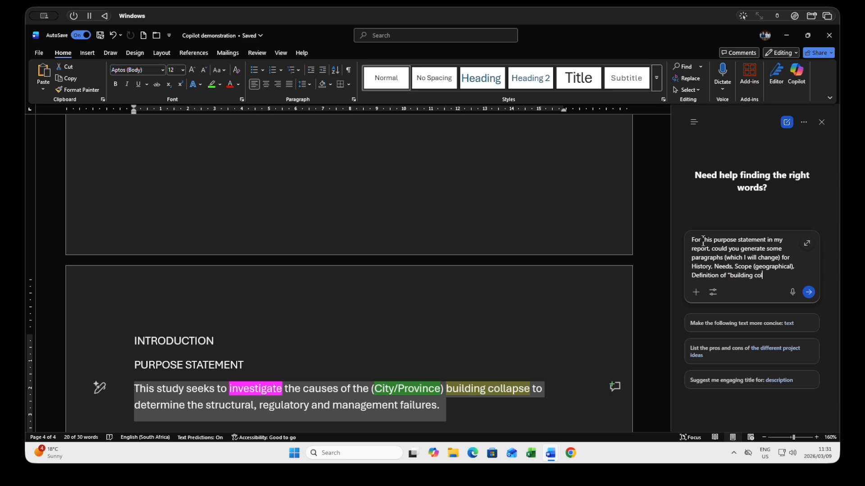
pyautogui.write('lapse" and method of r')
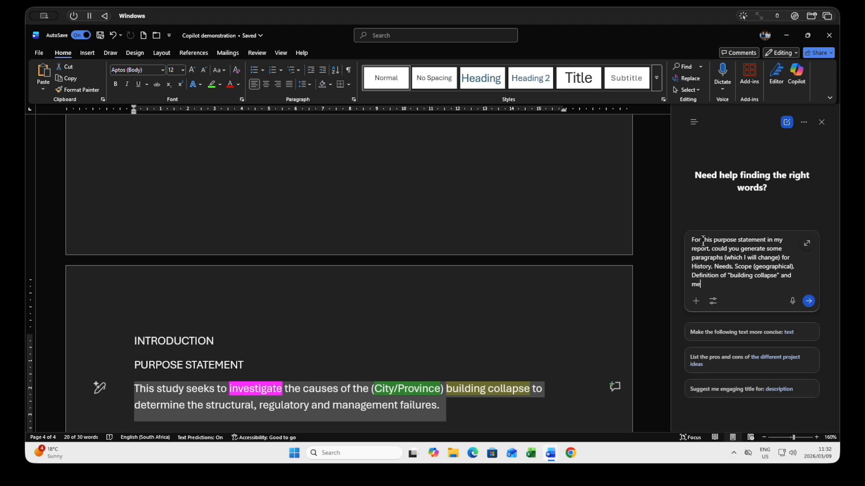
pyautogui.write('esearch')
pyautogui.click(811, 301)
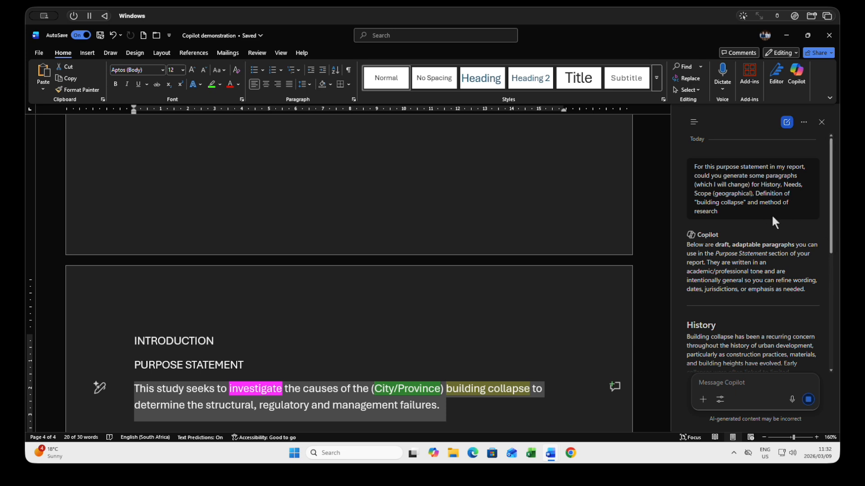
# Review the generated paragraphs and begin a follow-up message reading "Let's make the province the Northern Cape and the city Kuruman"
pyautogui.moveTo(831, 210); pyautogui.dragTo(833, 367)
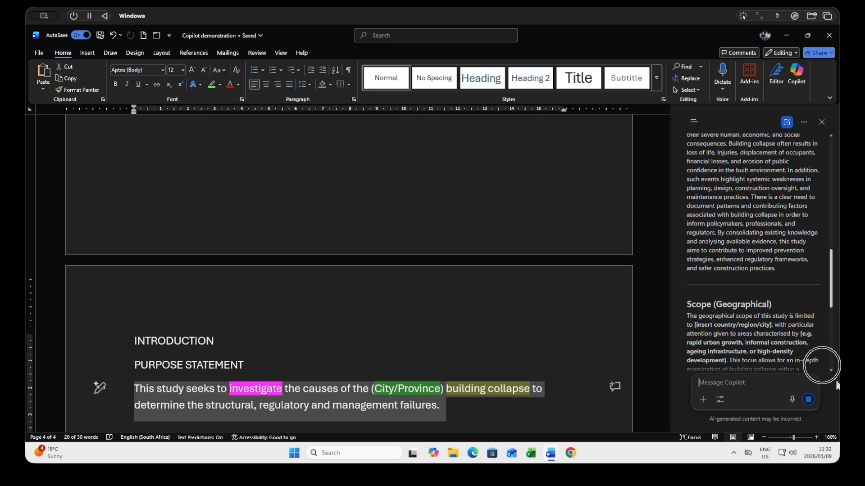
pyautogui.moveTo(829, 288); pyautogui.dragTo(828, 382)
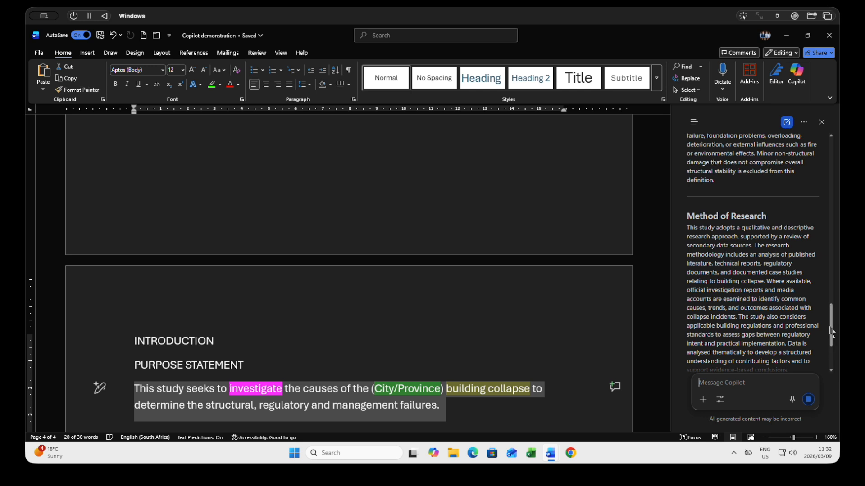
pyautogui.moveTo(831, 323); pyautogui.dragTo(832, 356)
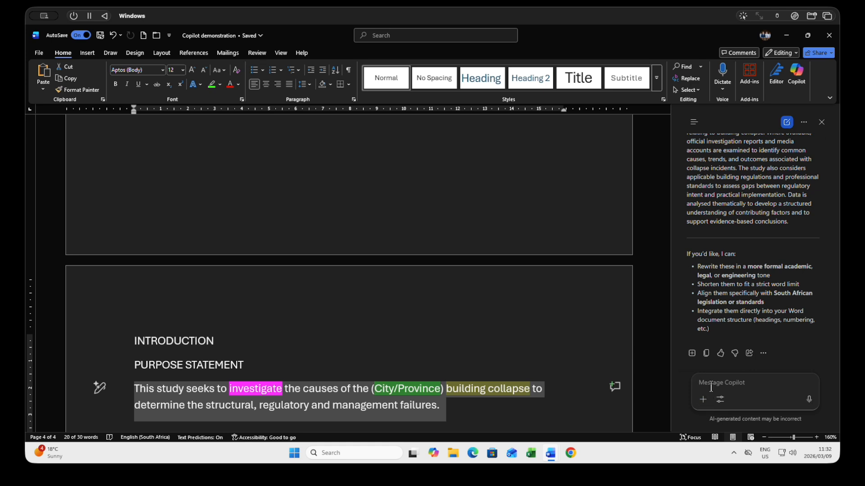
pyautogui.write('Let')
pyautogui.write('s')
pyautogui.press('BackSpace')
pyautogui.write("'s make the province the NorthernCape")
pyautogui.press('BackSpace')
pyautogui.press('BackSpace')
pyautogui.press('BackSpace')
pyautogui.press('BackSpace')
pyautogui.write('Cape')
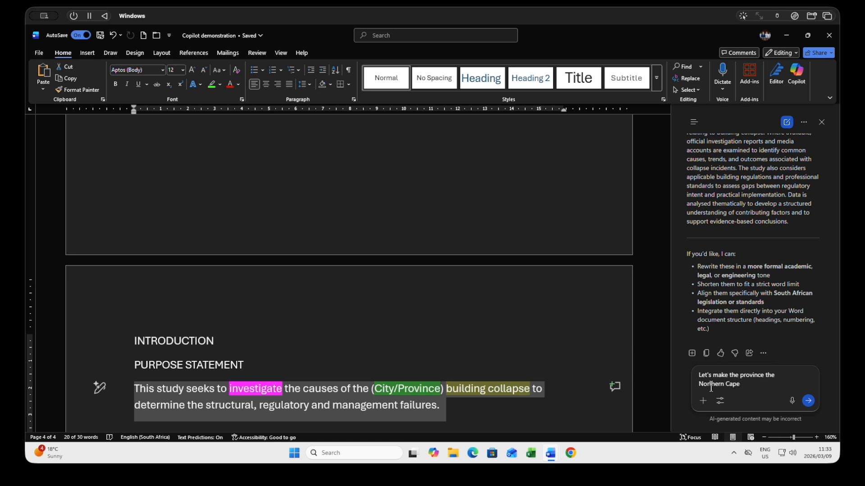
pyautogui.write(' and the city Kuruman')
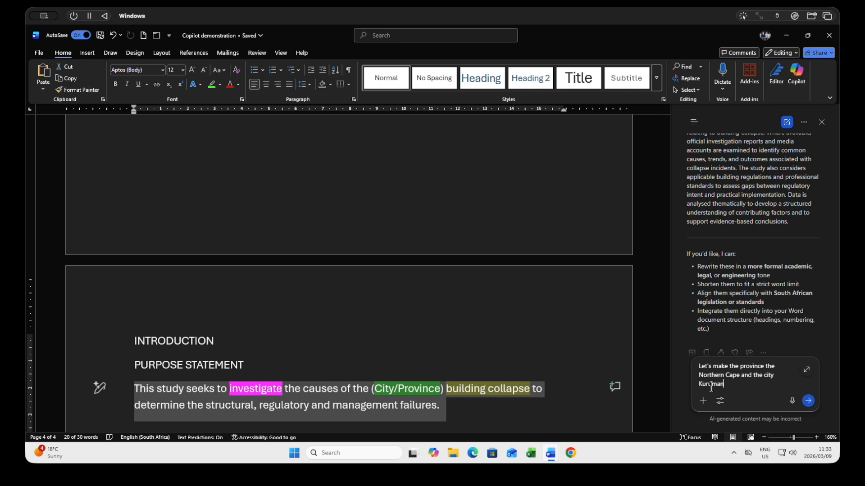
# Add "Also, could you build in some (for purposes of instruction) fictitious detail." and a request to redo the text, and send the message
pyautogui.write('. Also, could you build in som')
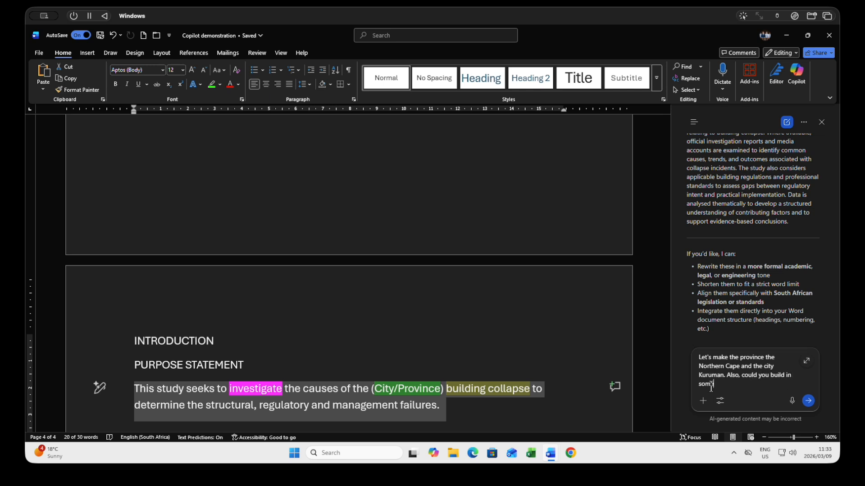
pyautogui.write('e (for')
pyautogui.write(' purposes ')
pyautogui.write('of instruction)')
pyautogui.write(' fic')
pyautogui.write('titious de')
pyautogui.write('tail.')
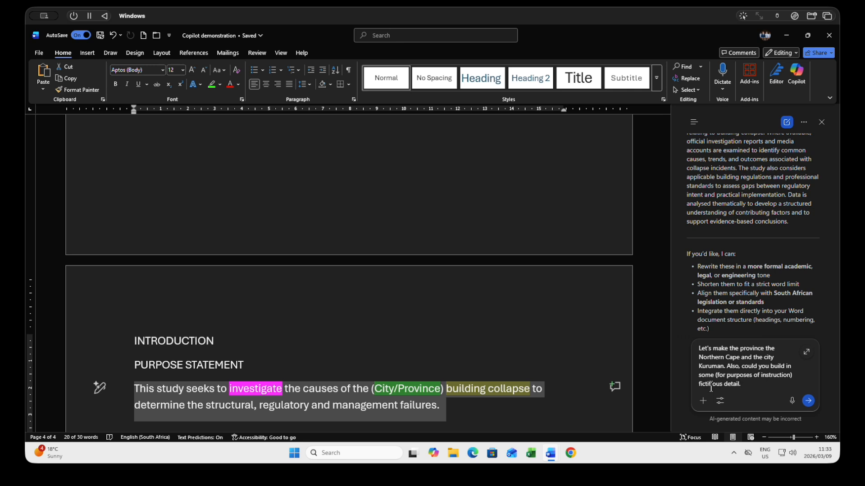
pyautogui.write('Redo')
pyautogui.click(808, 400)
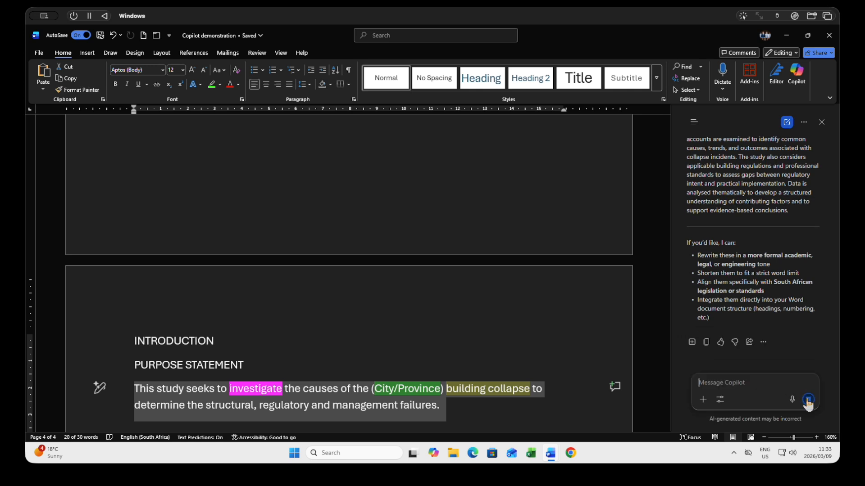
# Copy Copilot's full redrafted response and paste it from the clipboard history below the purpose statement
pyautogui.moveTo(831, 309); pyautogui.dragTo(830, 321)
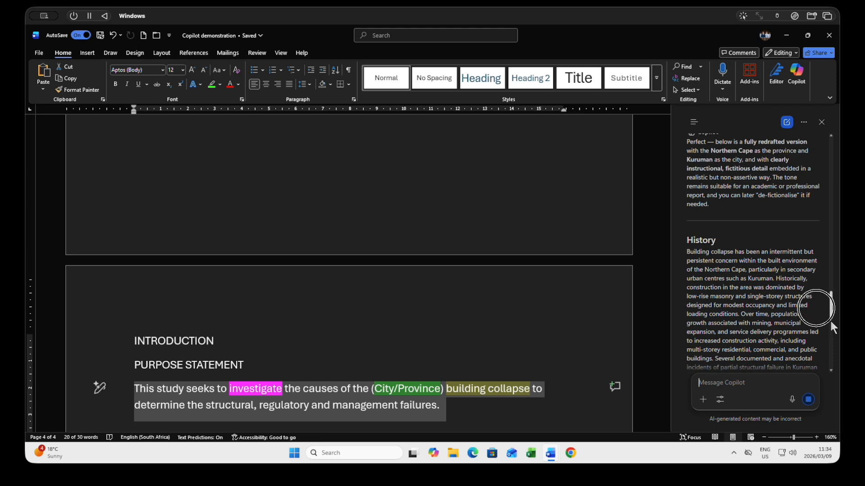
pyautogui.moveTo(831, 320); pyautogui.dragTo(837, 391)
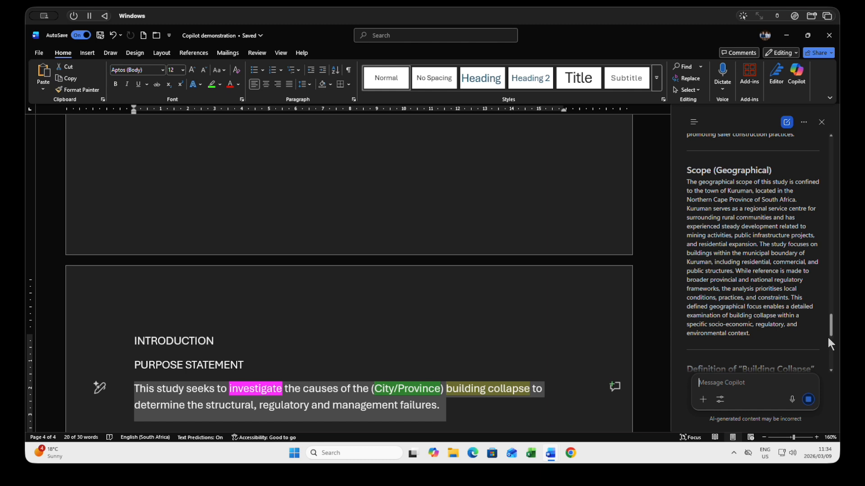
pyautogui.moveTo(831, 321); pyautogui.dragTo(832, 350)
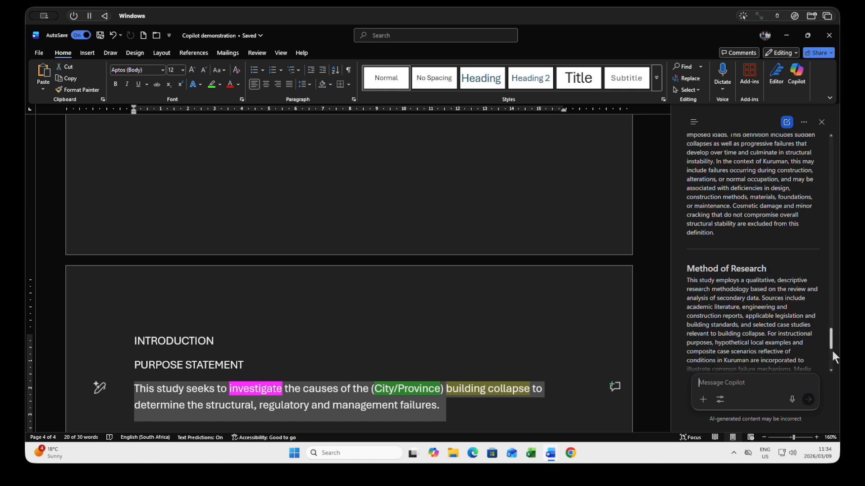
pyautogui.moveTo(832, 328); pyautogui.dragTo(832, 346)
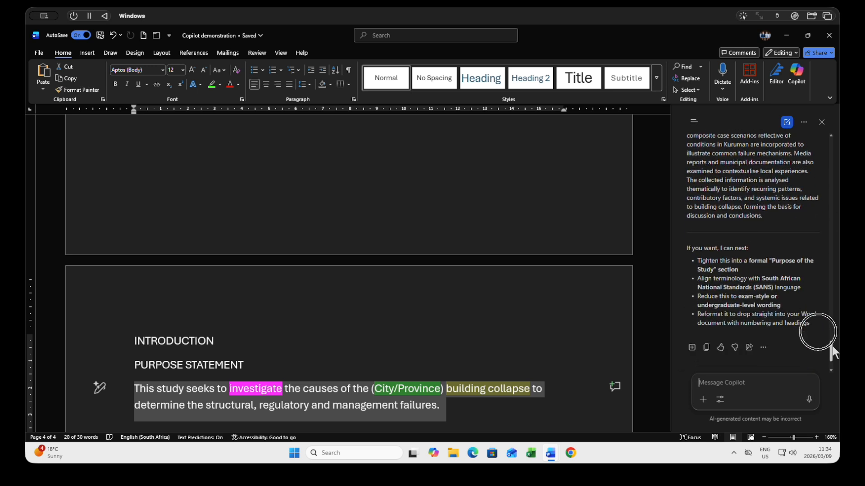
pyautogui.click(706, 348)
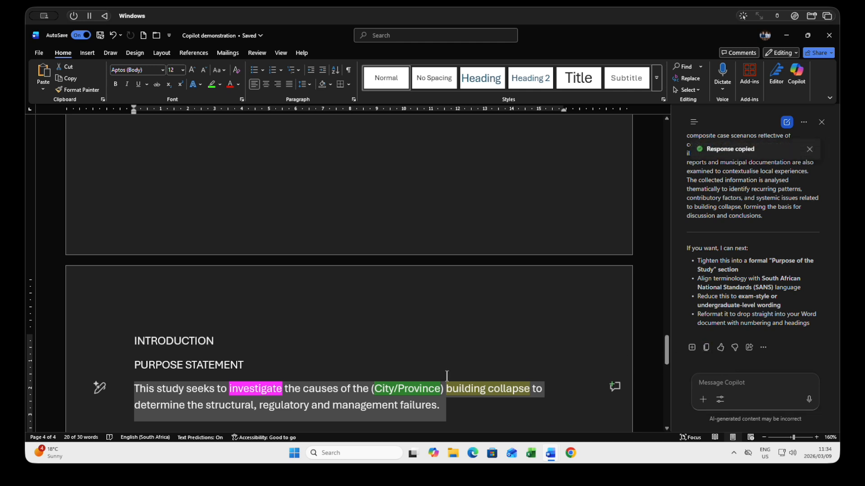
pyautogui.scroll(-2, 405, 368)
pyautogui.click(408, 367)
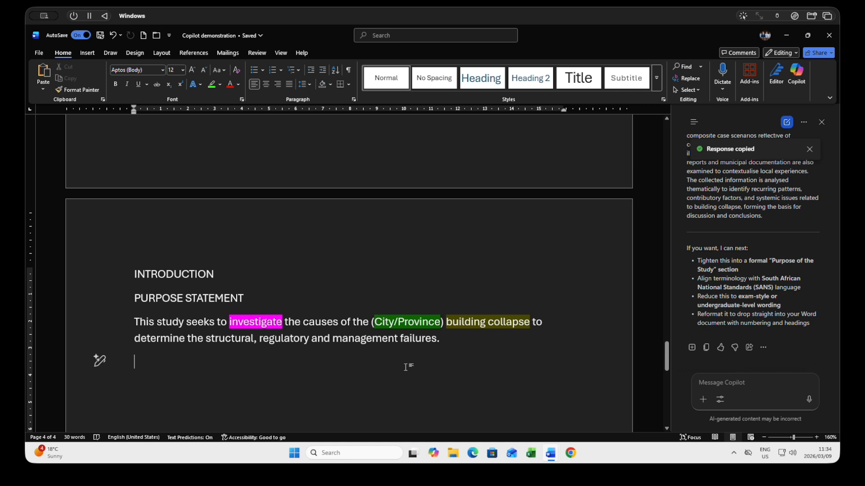
pyautogui.press('super+v')
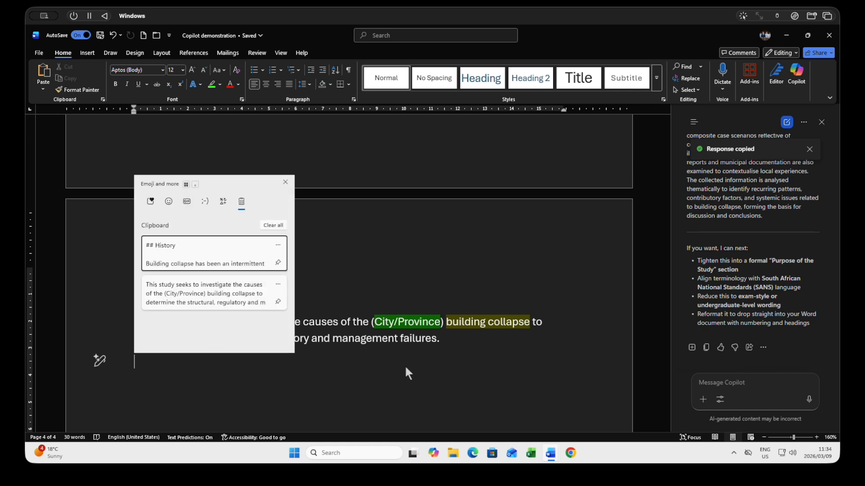
pyautogui.click(221, 253)
# Delete the closing "If you want, I can next:" line and its bulleted suggestions from the end of the pasted text
pyautogui.scroll(15, 275, 271)
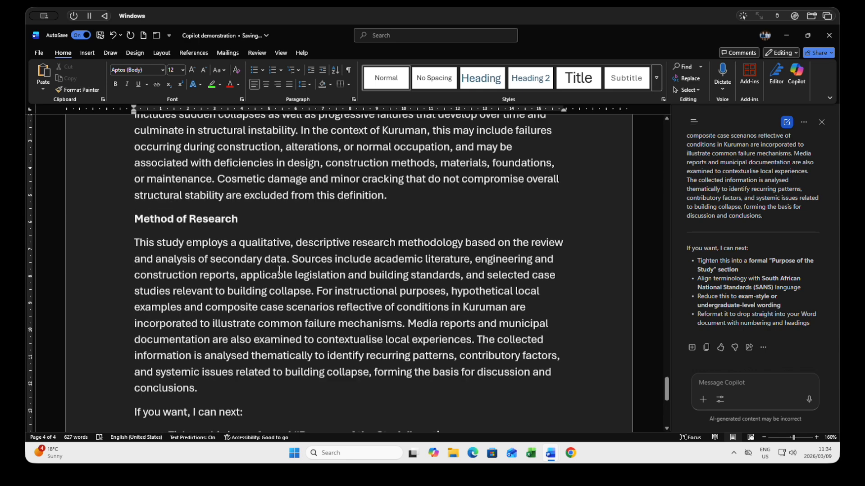
pyautogui.scroll(12, 279, 272)
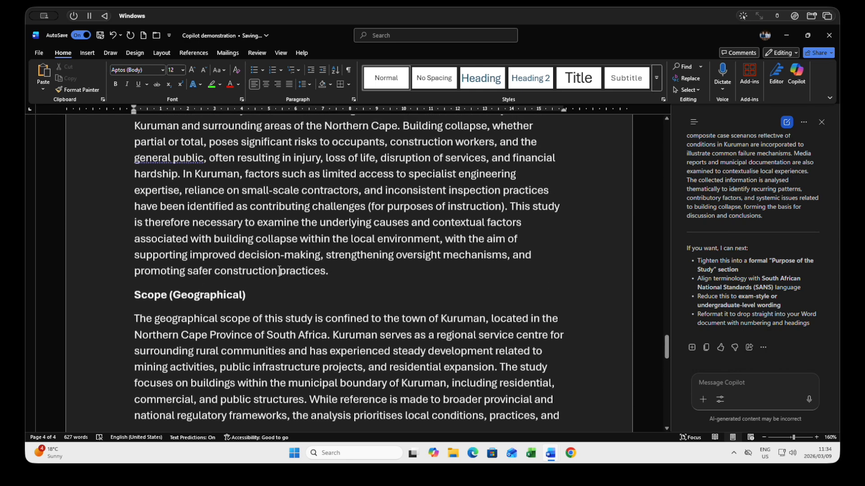
pyautogui.scroll(-5, 279, 271)
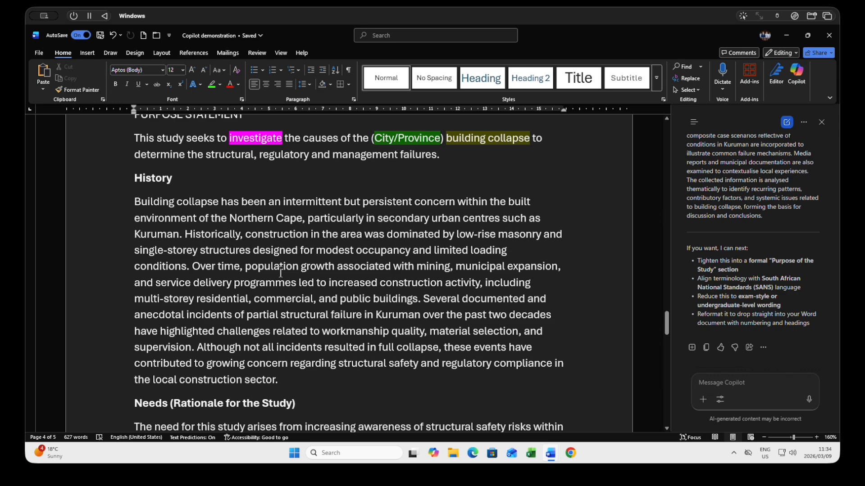
pyautogui.scroll(-15, 280, 272)
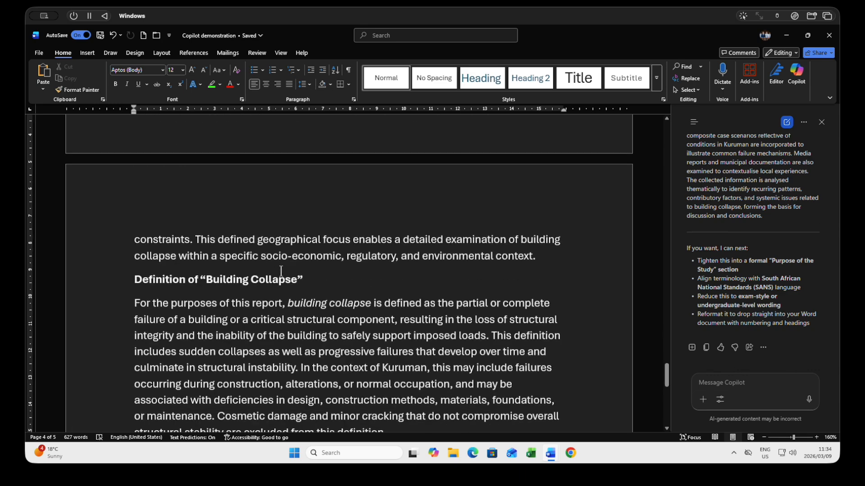
pyautogui.scroll(-10, 281, 270)
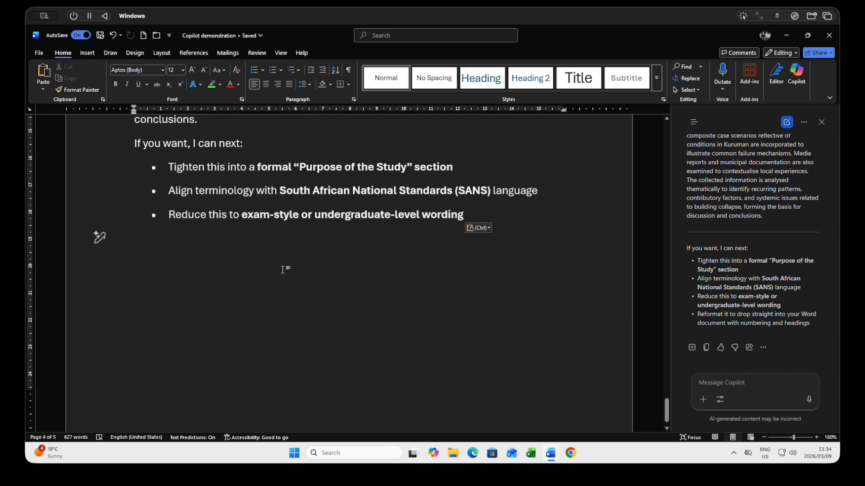
pyautogui.moveTo(134, 143); pyautogui.dragTo(483, 214)
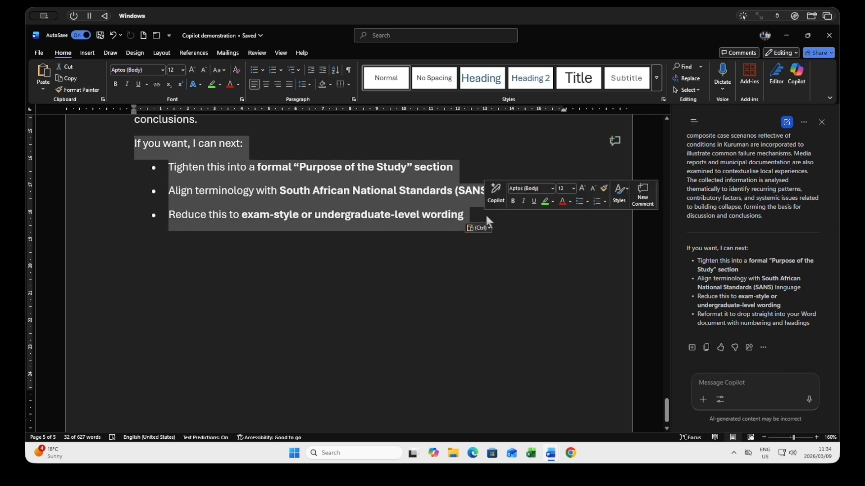
pyautogui.press('Delete')
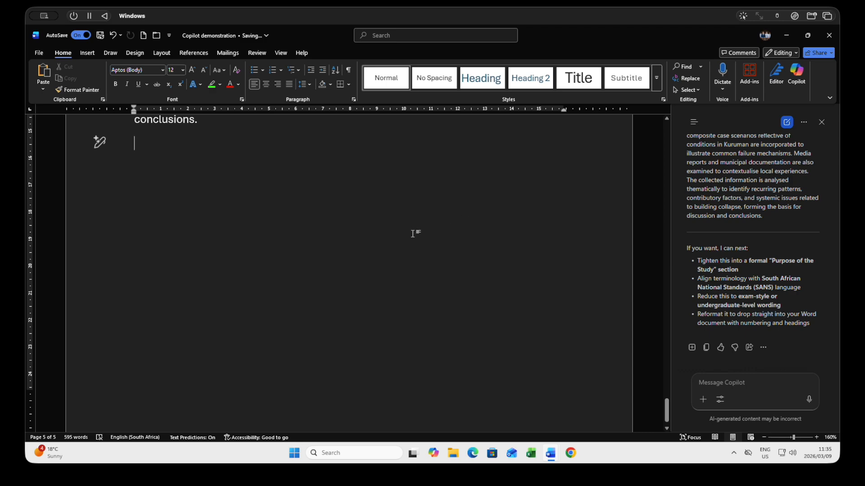
# Begin a new Copilot message reading "Thanks. Now, for the body of the report, could you"
pyautogui.scroll(10, 412, 231)
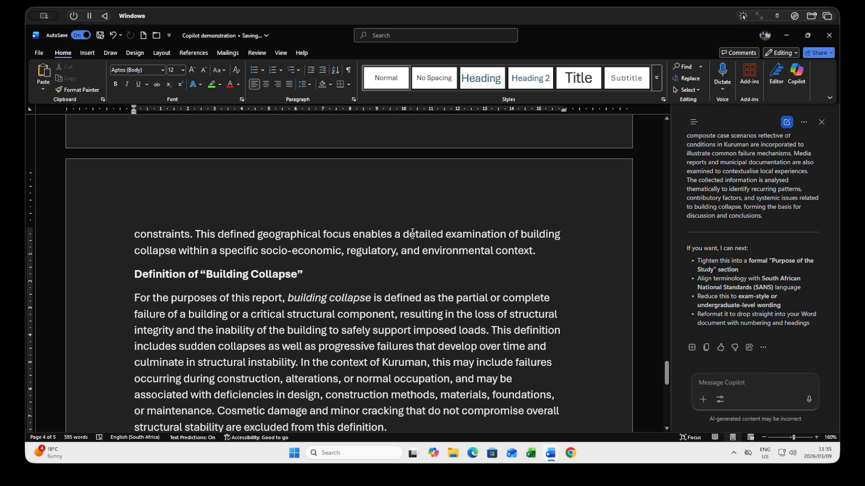
pyautogui.scroll(-5, 412, 232)
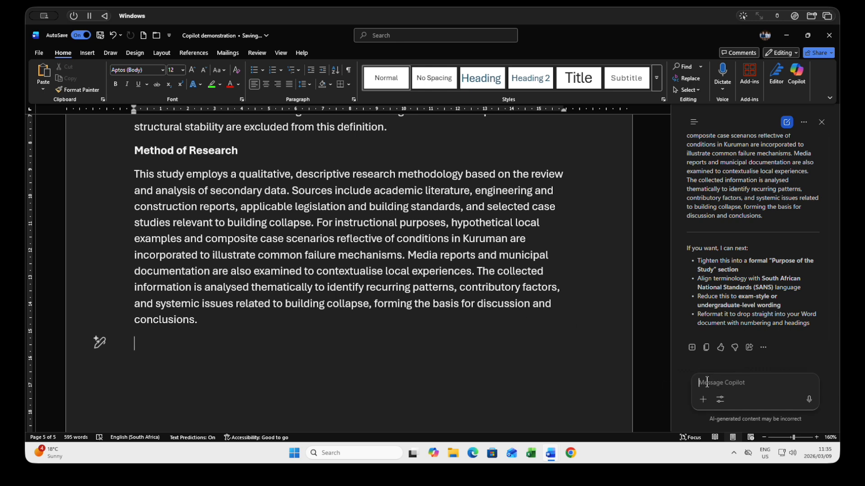
pyautogui.click(707, 382)
pyautogui.write('Thanks')
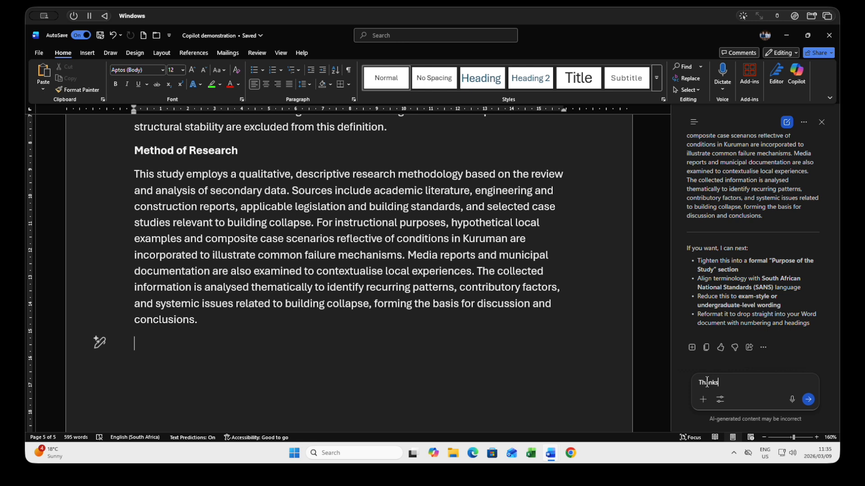
pyautogui.write('. Now, forthe')
pyautogui.press('BackSpace')
pyautogui.press('BackSpace')
pyautogui.write('the body of ')
pyautogui.write('the report, cou')
pyautogui.write('d you')
pyautogui.press('BackSpace')
pyautogui.press('BackSpace')
pyautogui.press('BackSpace')
pyautogui.press('BackSpace')
pyautogui.press('BackSpace')
pyautogui.write('ldy')
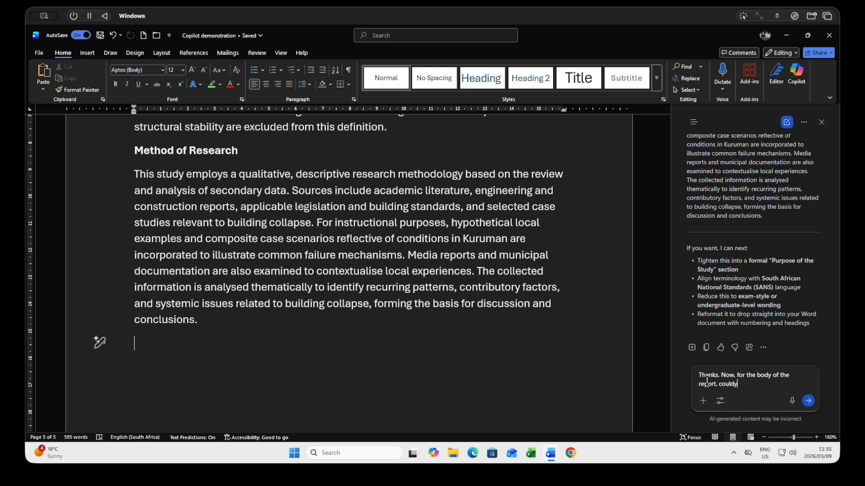
pyautogui.press('BackSpace')
pyautogui.write(' you expand on the CAUSES and')
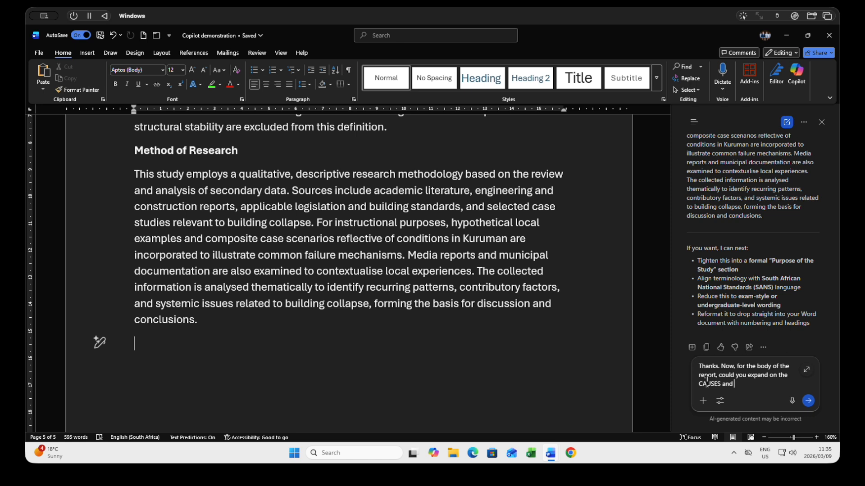
pyautogui.write(' EFFECTS, since this is the')
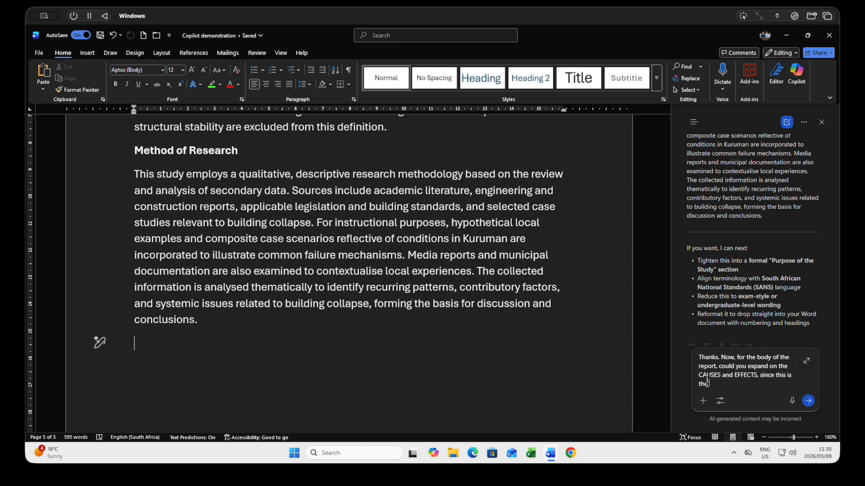
pyautogui.write(' model the writers decided on. I')
# Finish the message with "the writers decided on. I would like a mindmap" and send it
pyautogui.write('wou')
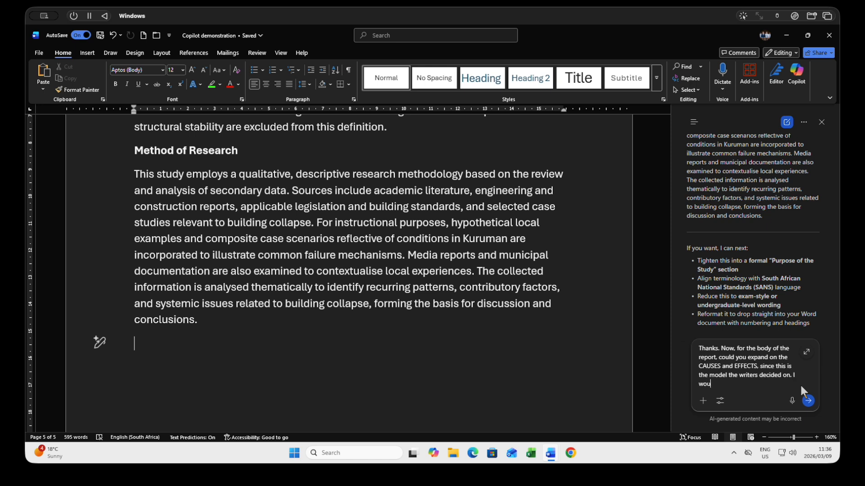
pyautogui.write('ld like a mindmap')
pyautogui.click(807, 400)
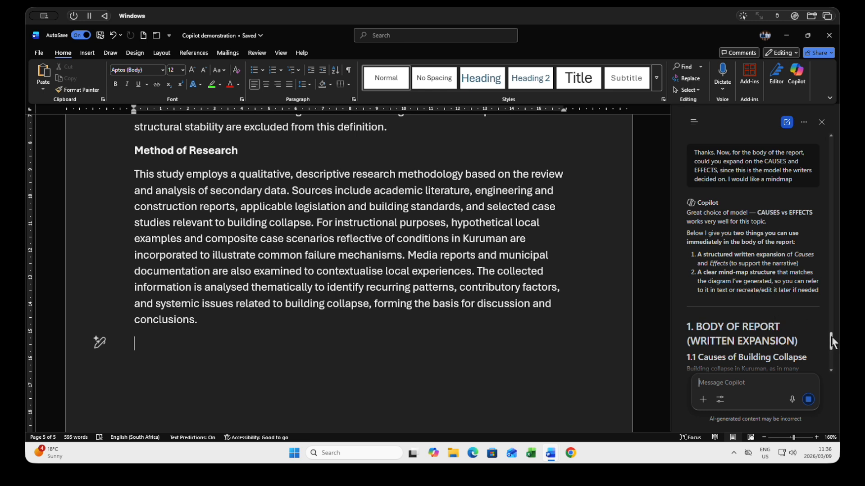
# Read through Copilot's written expansion on causes and effects down to the mind map image at its end
pyautogui.moveTo(832, 342); pyautogui.dragTo(832, 356)
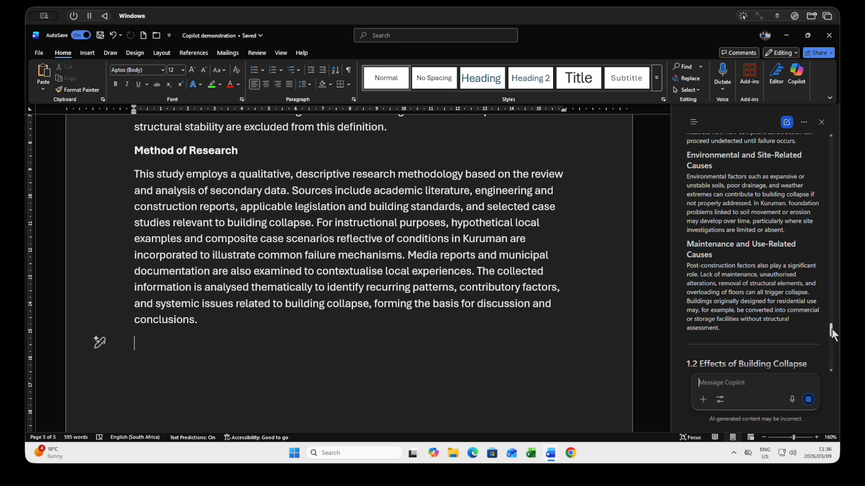
pyautogui.click(831, 328)
pyautogui.moveTo(833, 336); pyautogui.dragTo(842, 390)
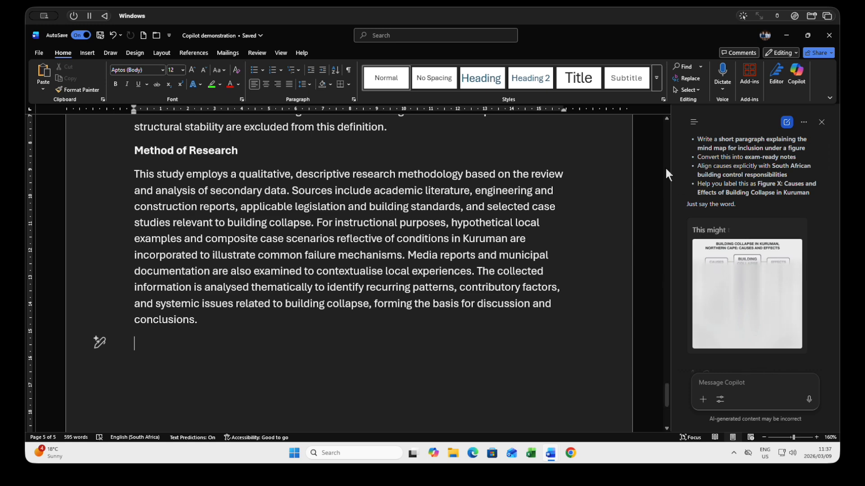
pyautogui.write('9')
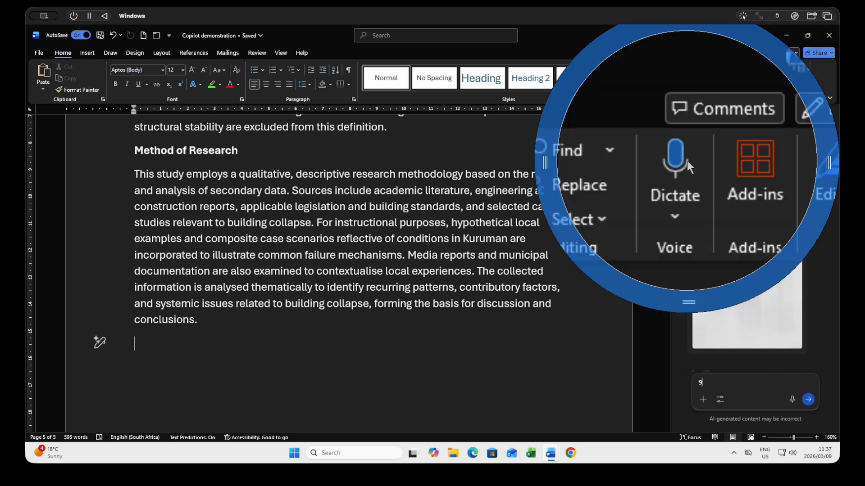
pyautogui.write('9')
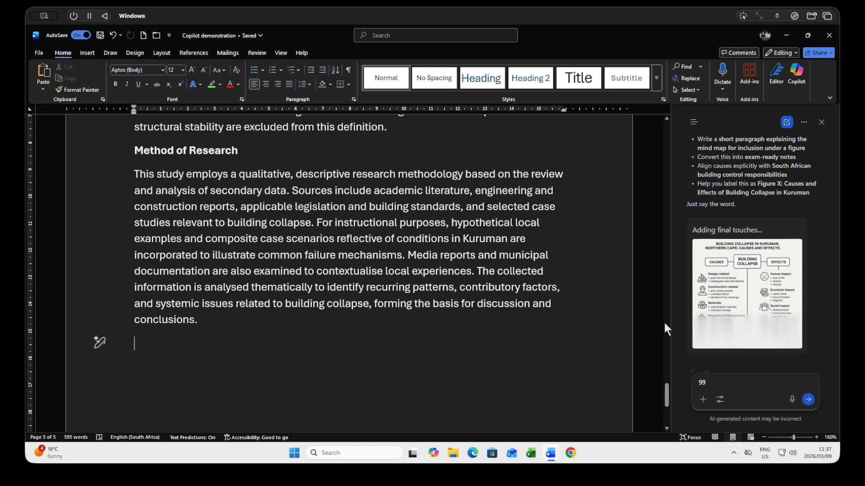
pyautogui.moveTo(359, 252); pyautogui.dragTo(336, 207)
pyautogui.click(348, 289)
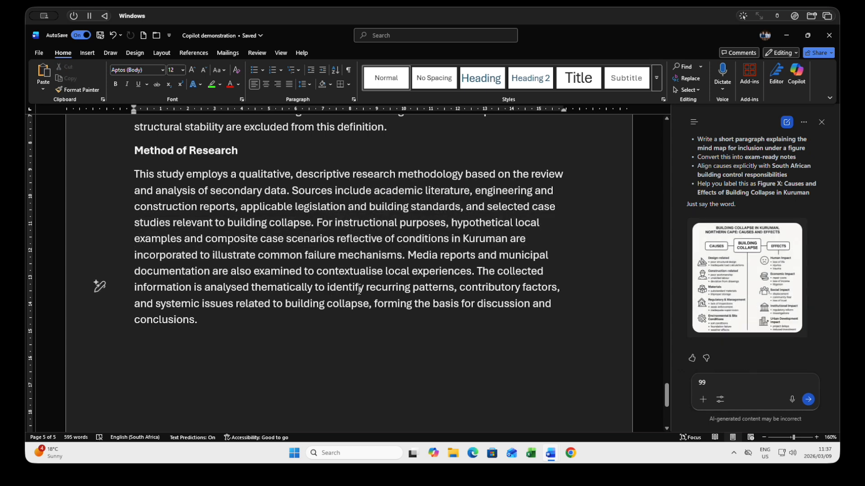
# Copy the generated causes-and-effects mind map image, paste it below the Method of Research section, and check the inserted picture
pyautogui.rightClick(735, 272)
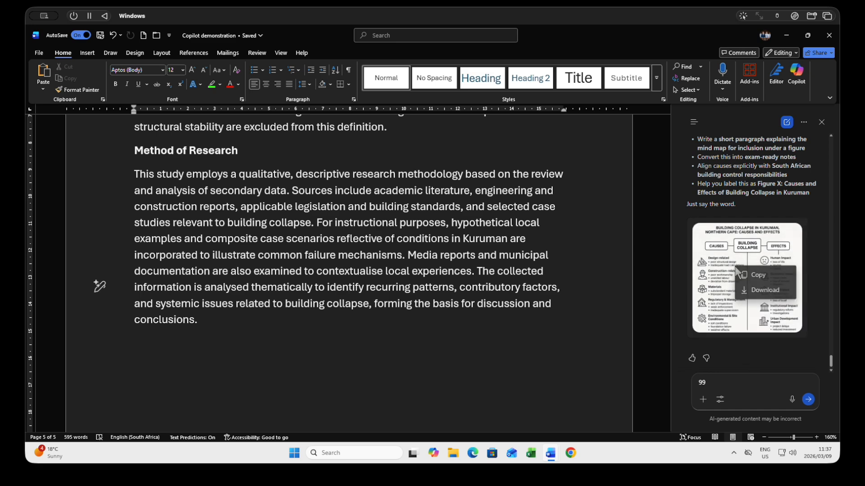
pyautogui.click(727, 272)
pyautogui.rightClick(139, 345)
pyautogui.click(162, 222)
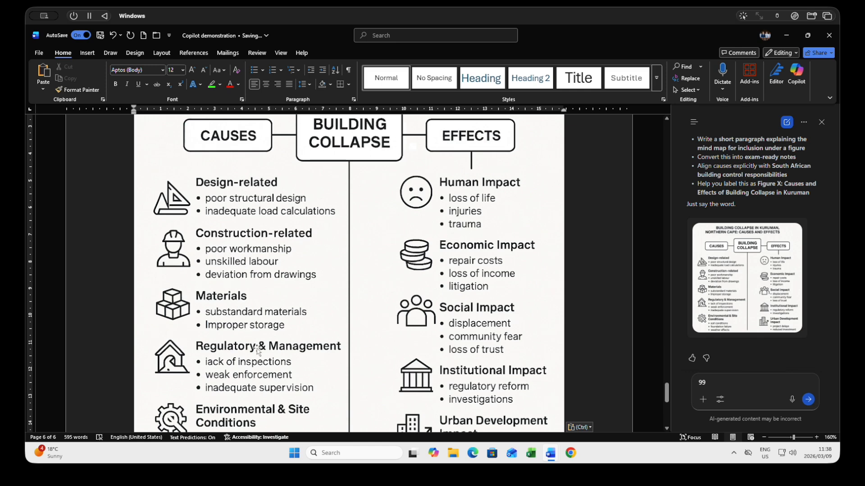
pyautogui.scroll(12, 257, 351)
pyautogui.scroll(-15, 259, 350)
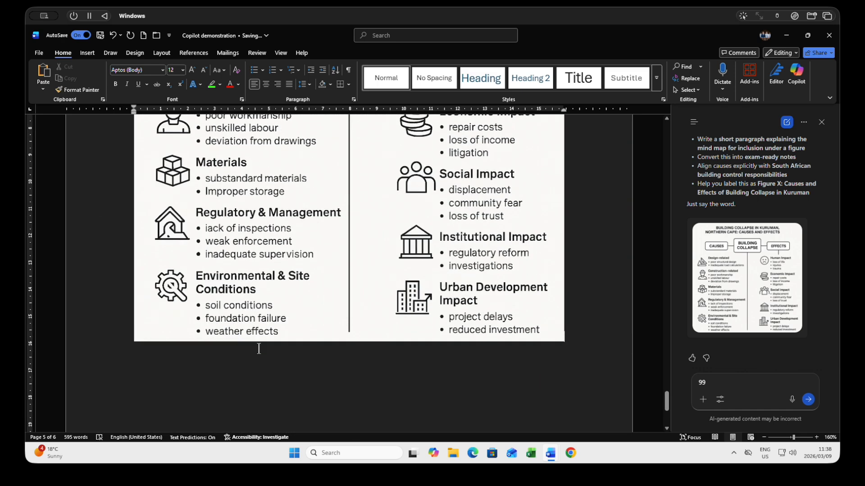
pyautogui.scroll(6, 354, 323)
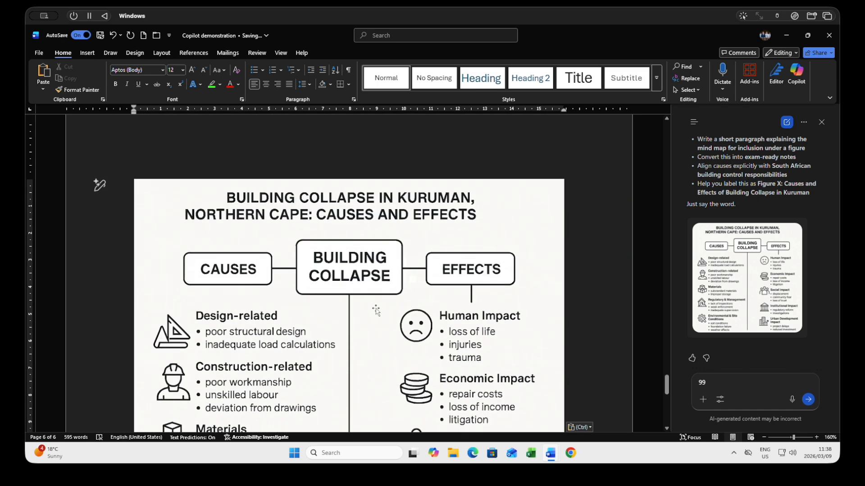